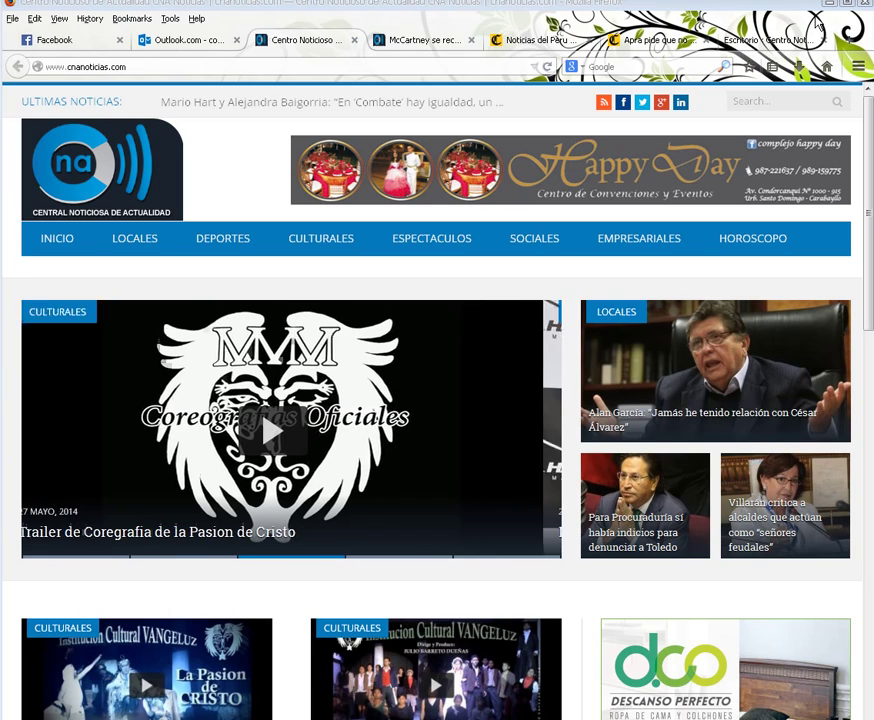
key("super+d")
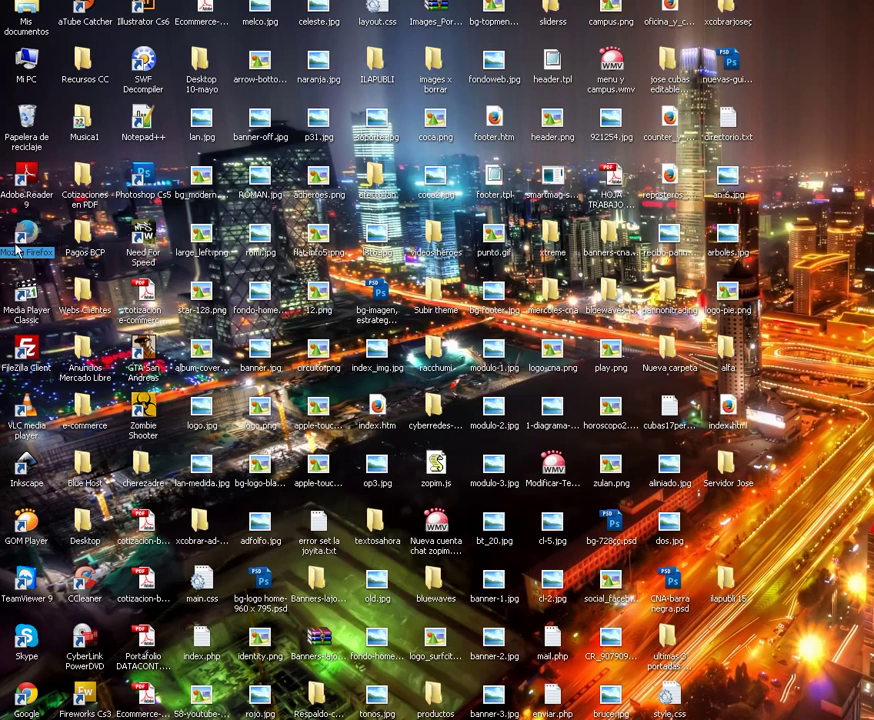
left_click(28, 236)
key("super+d")
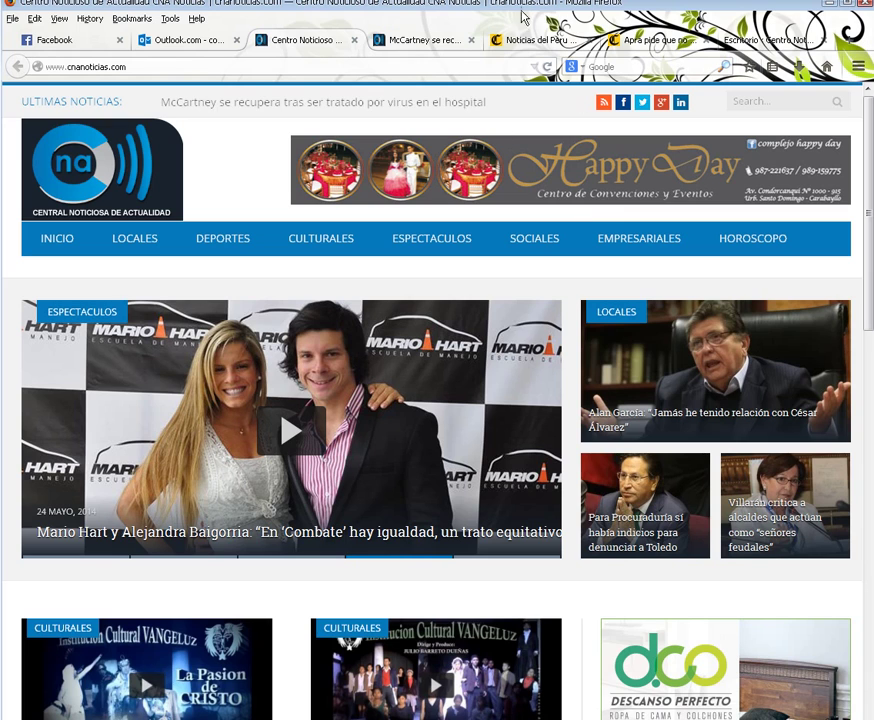
- Open the El Comercio article "Apra pide que no se debata informes de Megacomisión en el Pleno" and read through its layout
left_click(520, 40)
left_click(650, 40)
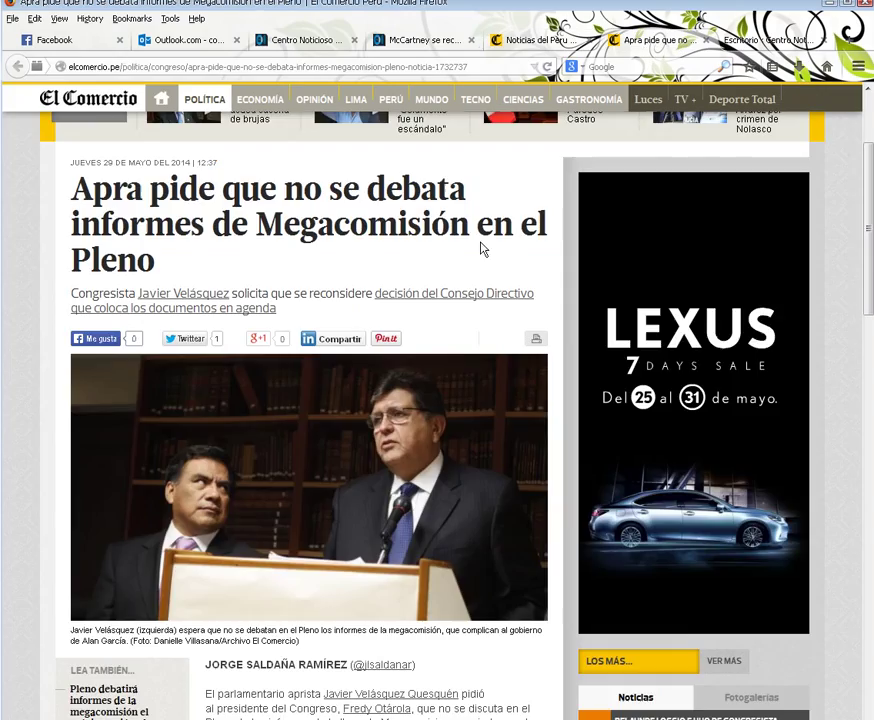
scroll(476, 365, "down", 6)
scroll(470, 383, "up", 3)
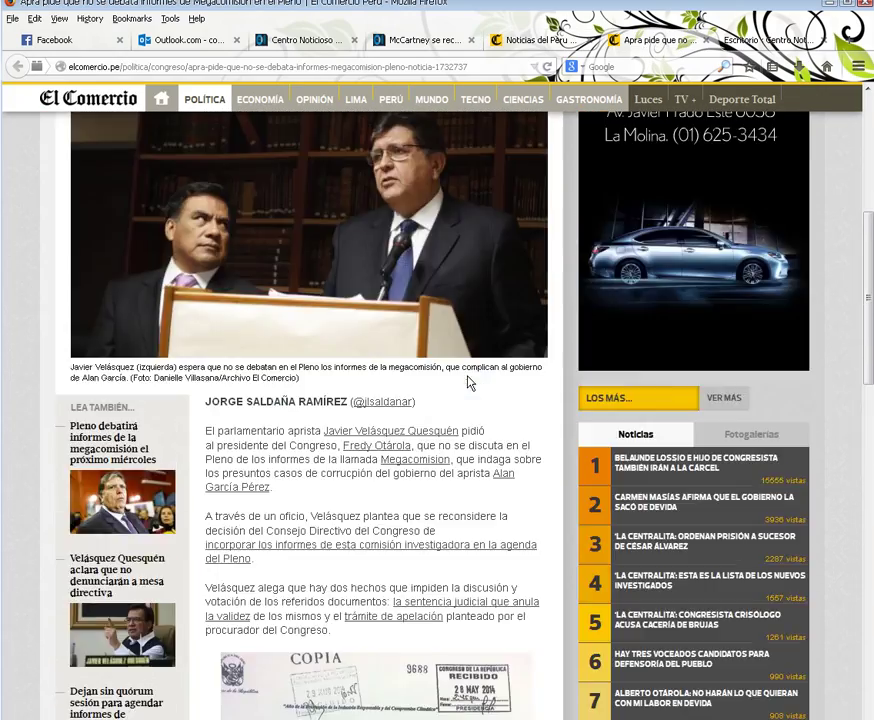
scroll(319, 221, "up", 5)
- Examine the CNA post "McCartney se recupera tras ser tratado por virus en el hospital", comparing its photo, title and text with the El Comercio article
left_click(415, 40)
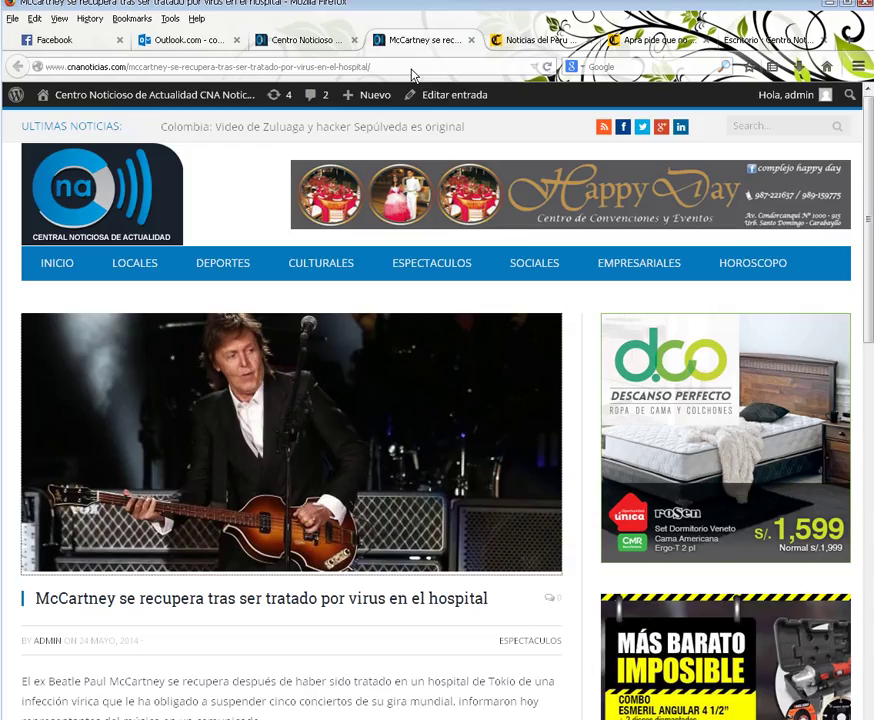
left_click_drag(270, 598, 429, 598)
scroll(254, 662, "down", 1)
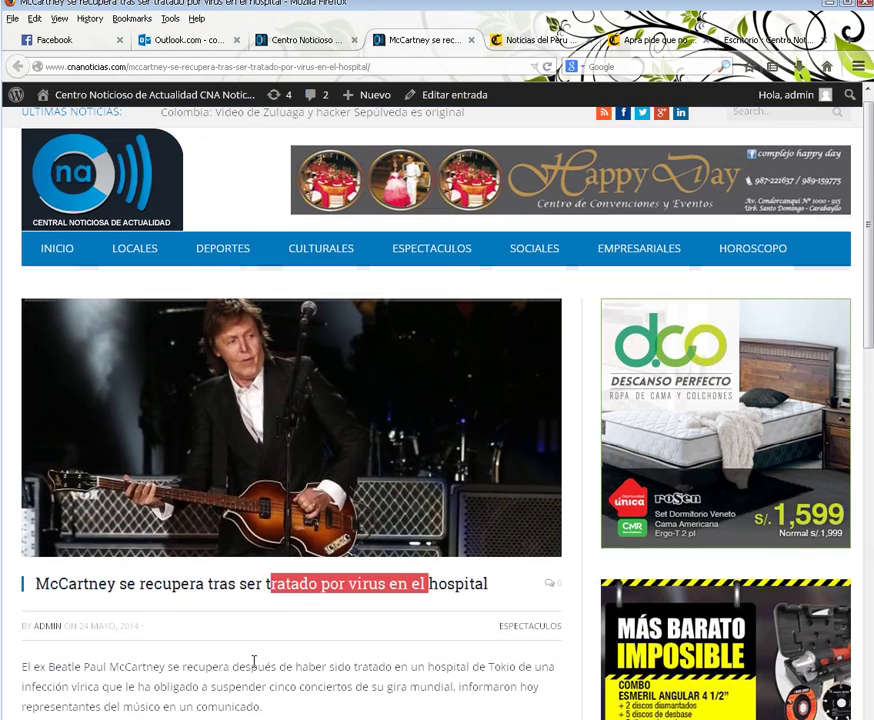
scroll(254, 662, "down", 3)
scroll(200, 524, "down", 5)
left_click_drag(265, 337, 328, 498)
left_click(433, 332)
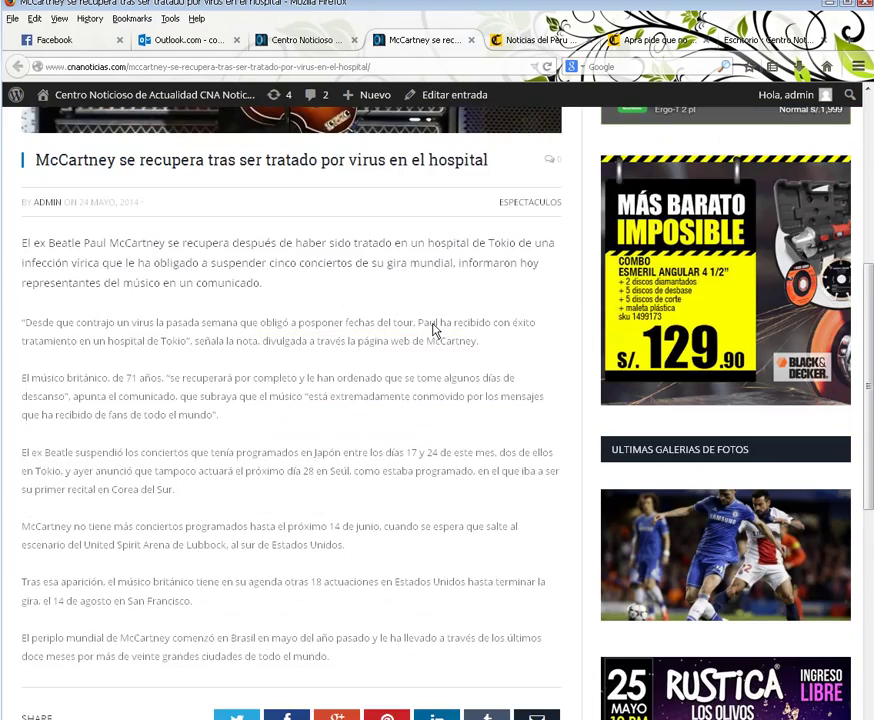
scroll(433, 332, "up", 4)
left_click(650, 40)
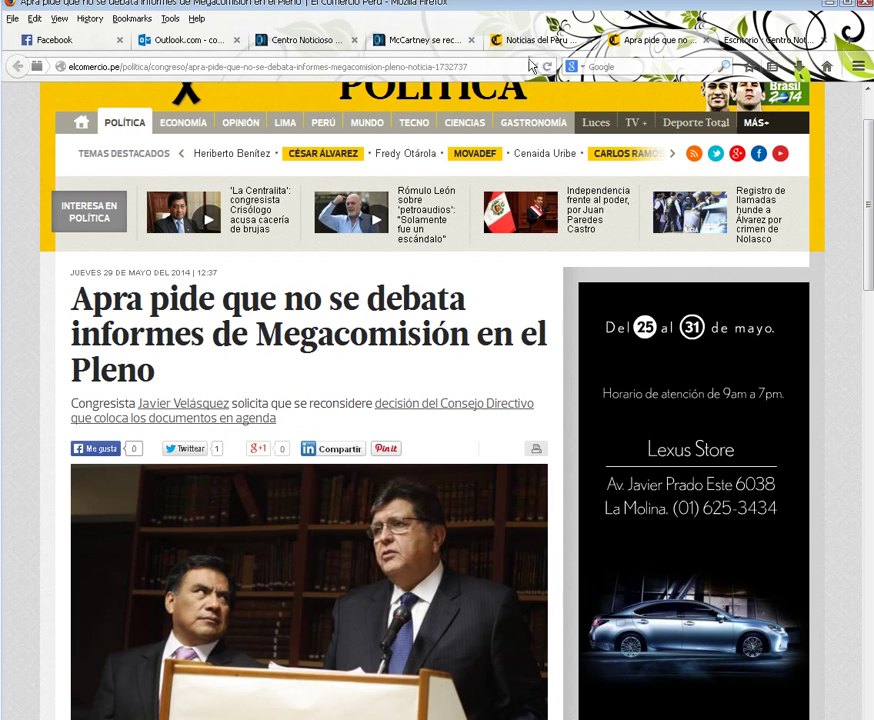
left_click(405, 40)
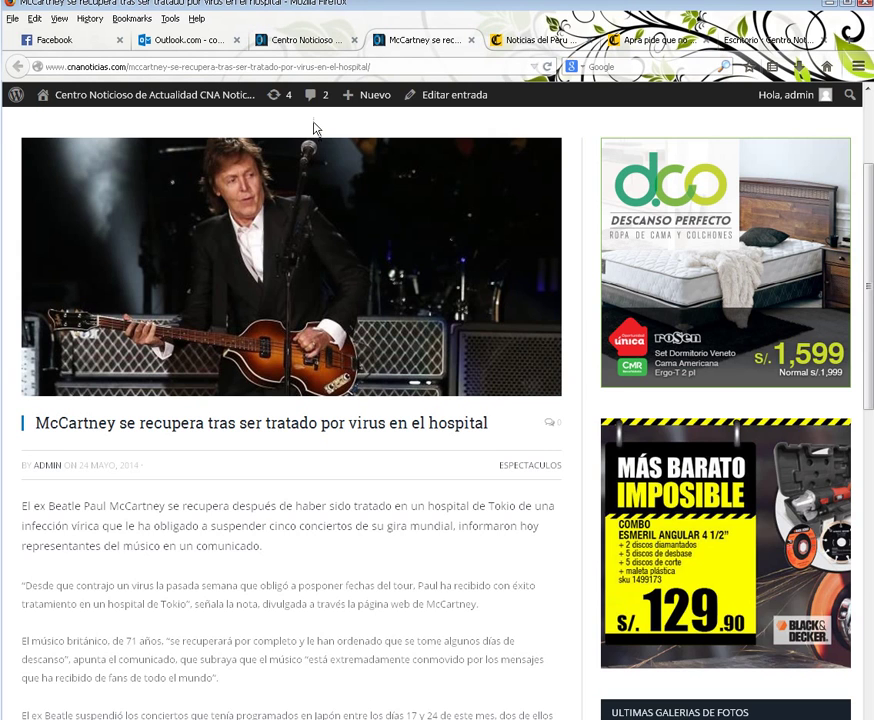
scroll(313, 127, "up", 3)
- View the post's McCartney photo by itself in a separate tab and close that tab
right_click(361, 373)
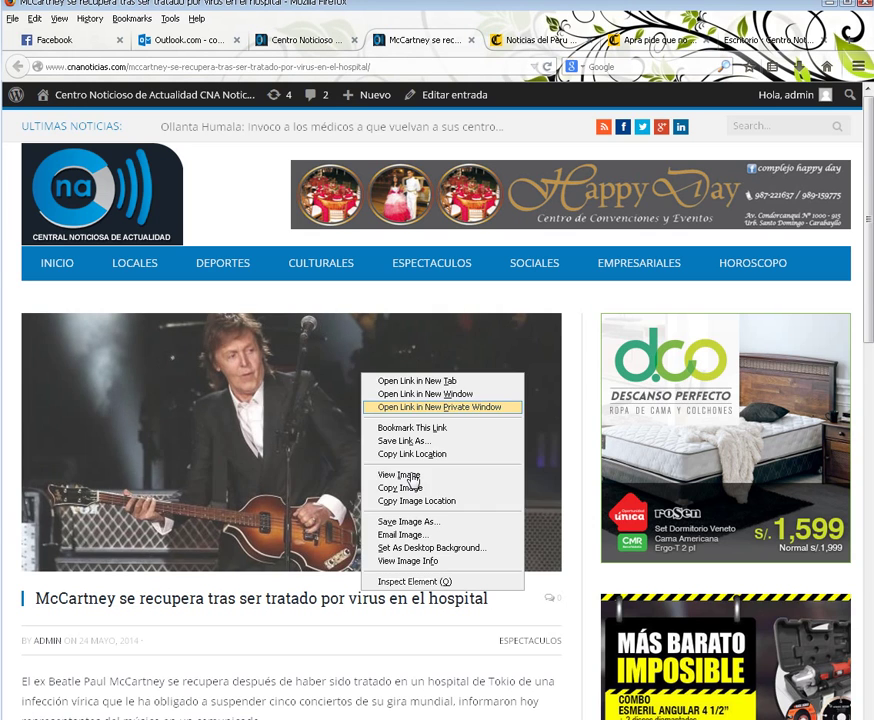
left_click(412, 476)
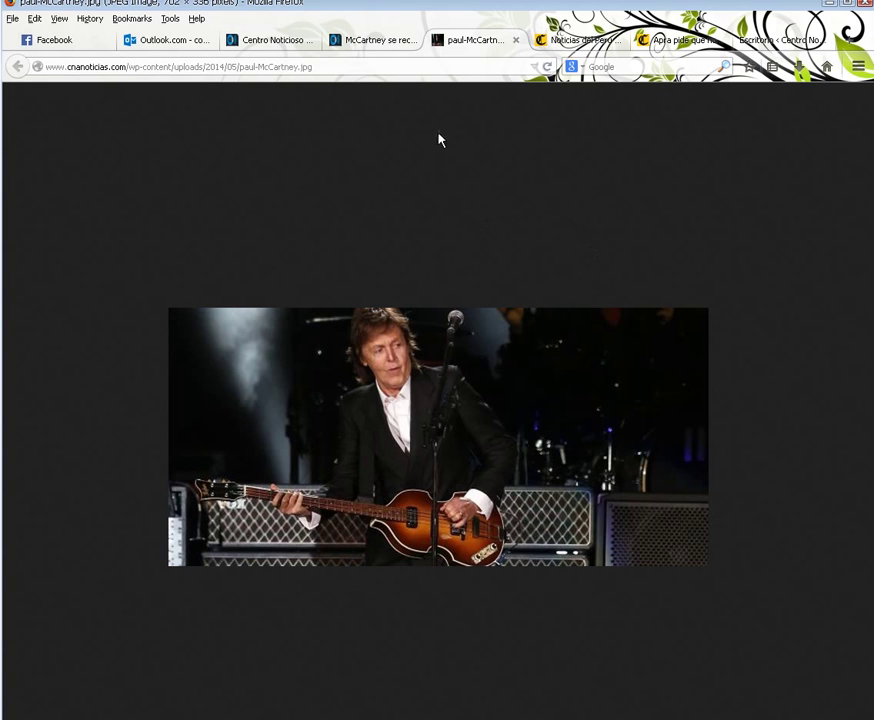
right_click(422, 346)
left_click(454, 355)
right_click(427, 357)
left_click(445, 359)
left_click(517, 39)
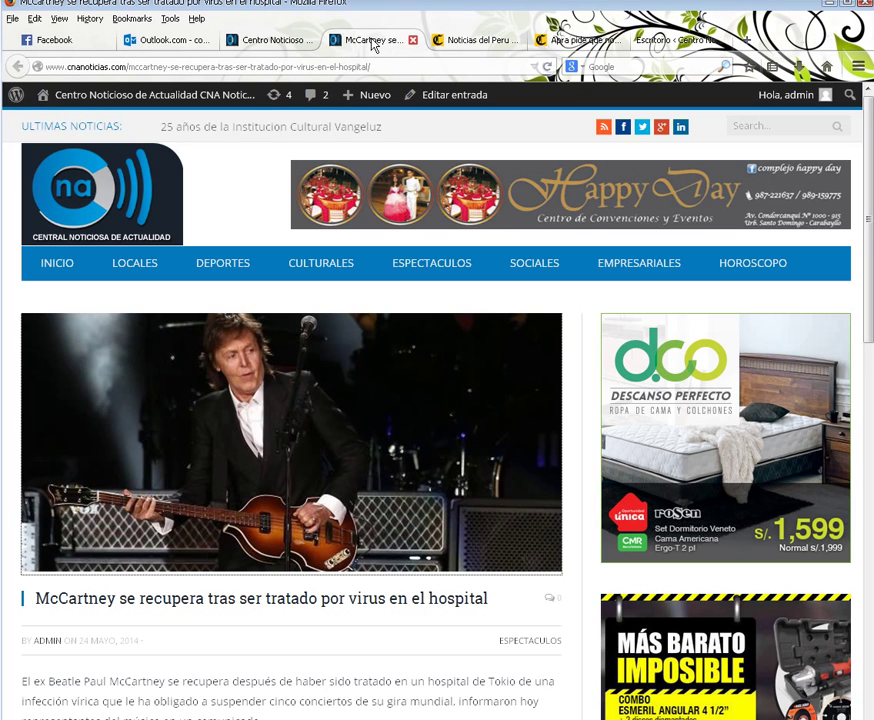
- Copy the McCartney photo from the post and start a new document in Photoshop
right_click(338, 405)
left_click(366, 530)
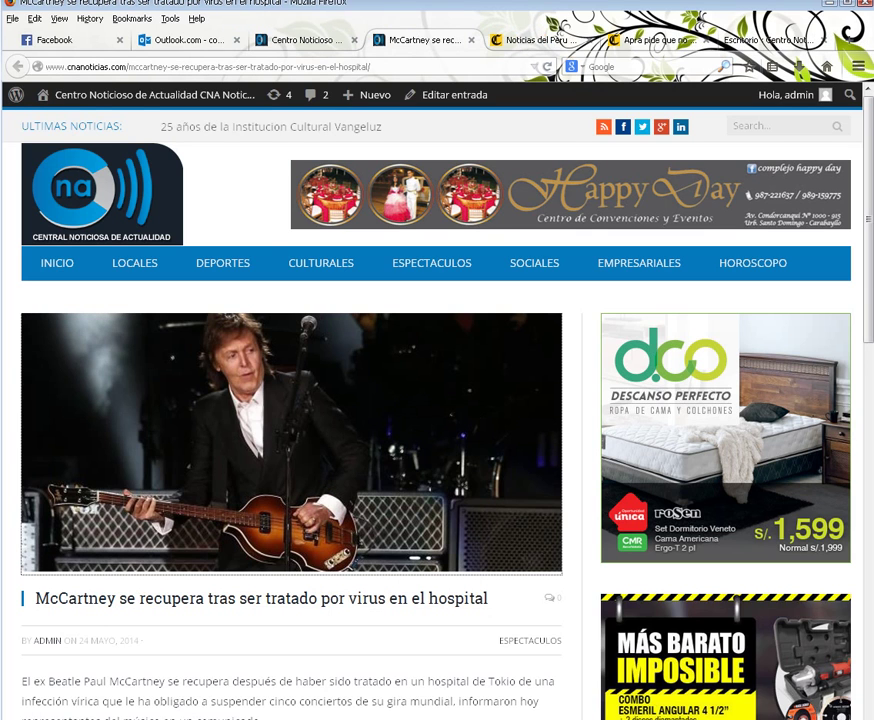
key("alt+Tab")
left_click(53, 45)
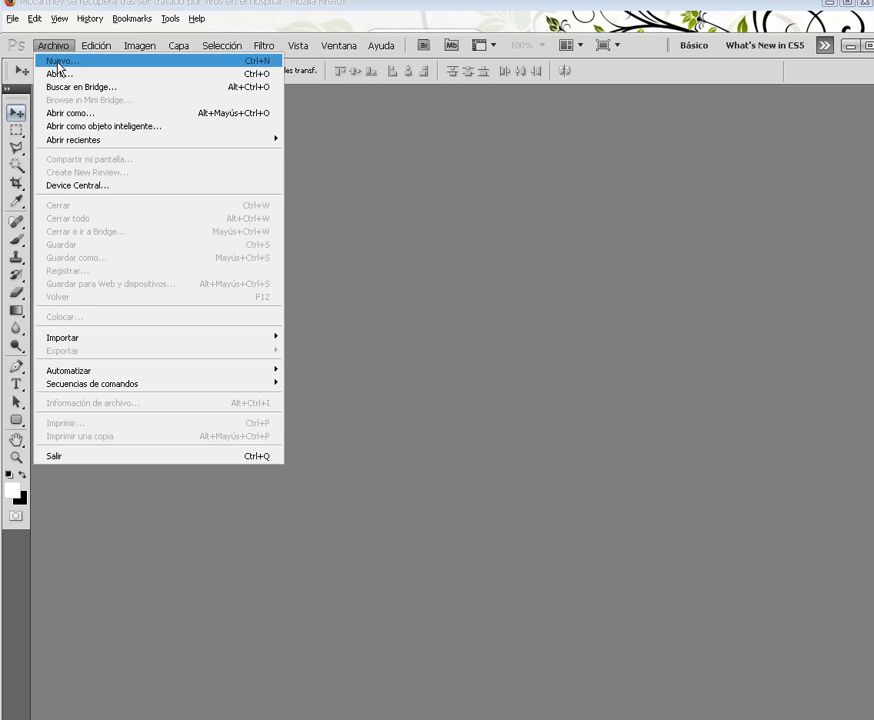
left_click(58, 62)
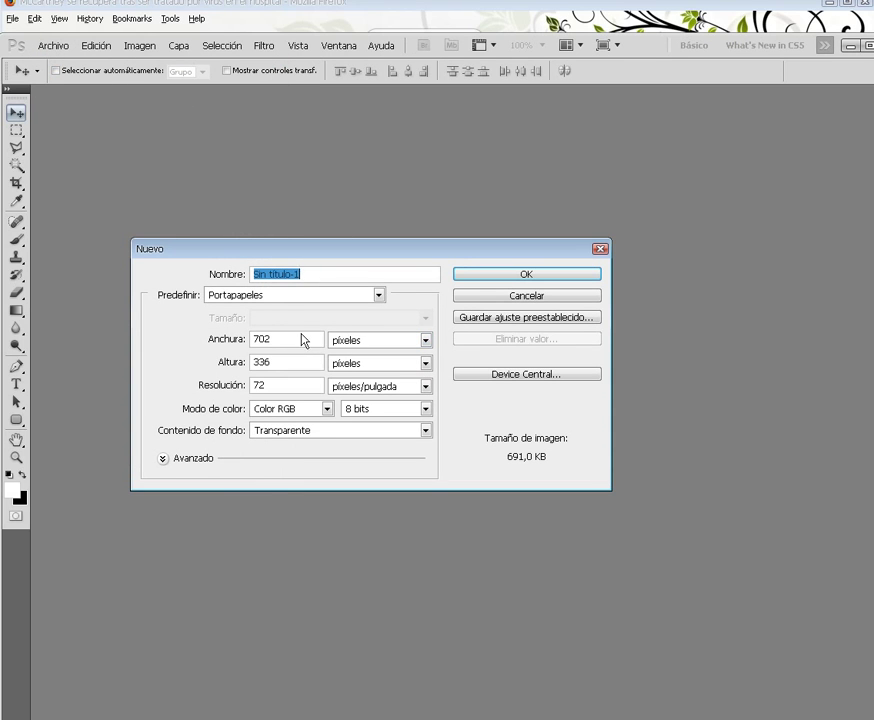
- Try centimetres as the new document's width unit and return it to pixels
left_click(356, 345)
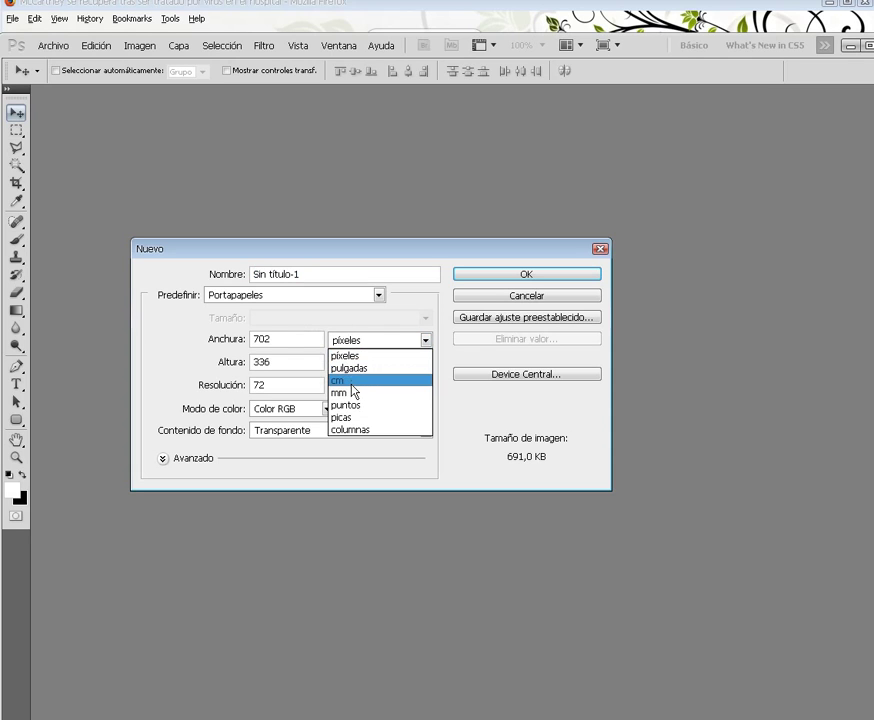
left_click(358, 377)
left_click(412, 341)
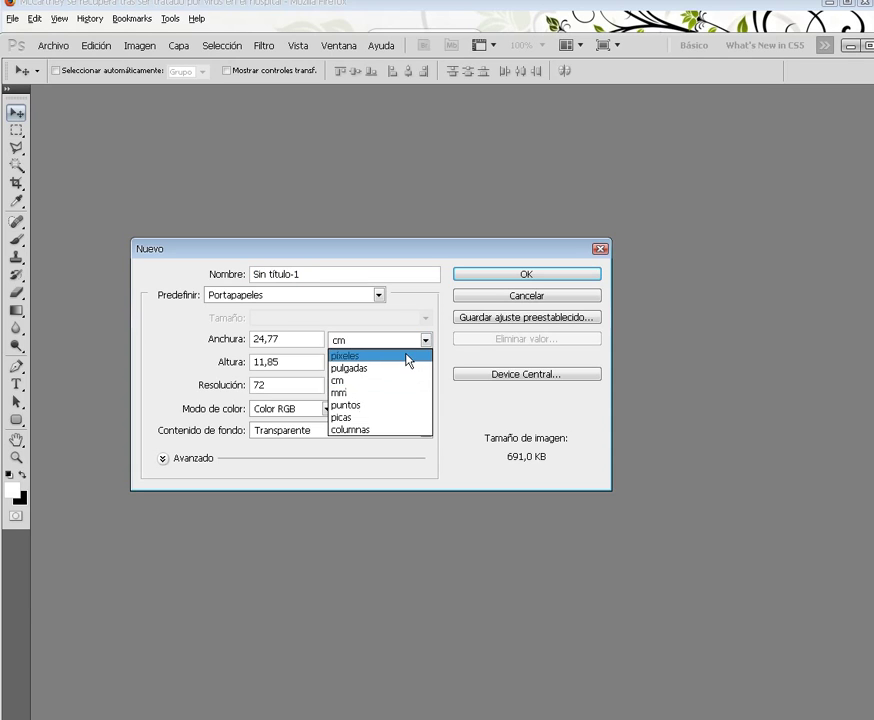
left_click(405, 355)
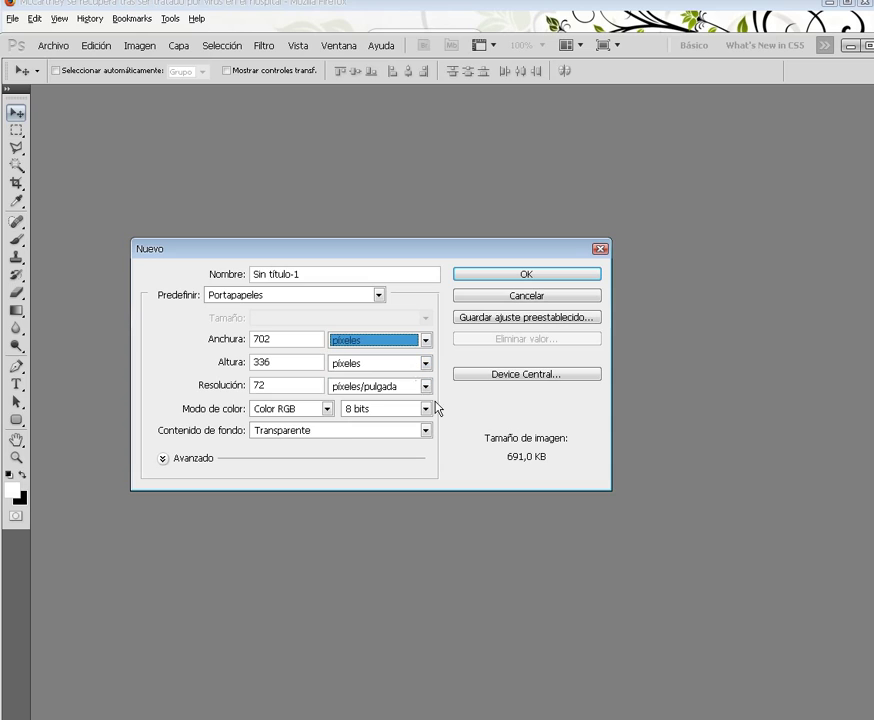
- Create the new document at 702 × 336 pixels with a resolution of 72 pixels/inch in RGB color
left_click(426, 387)
left_click(427, 391)
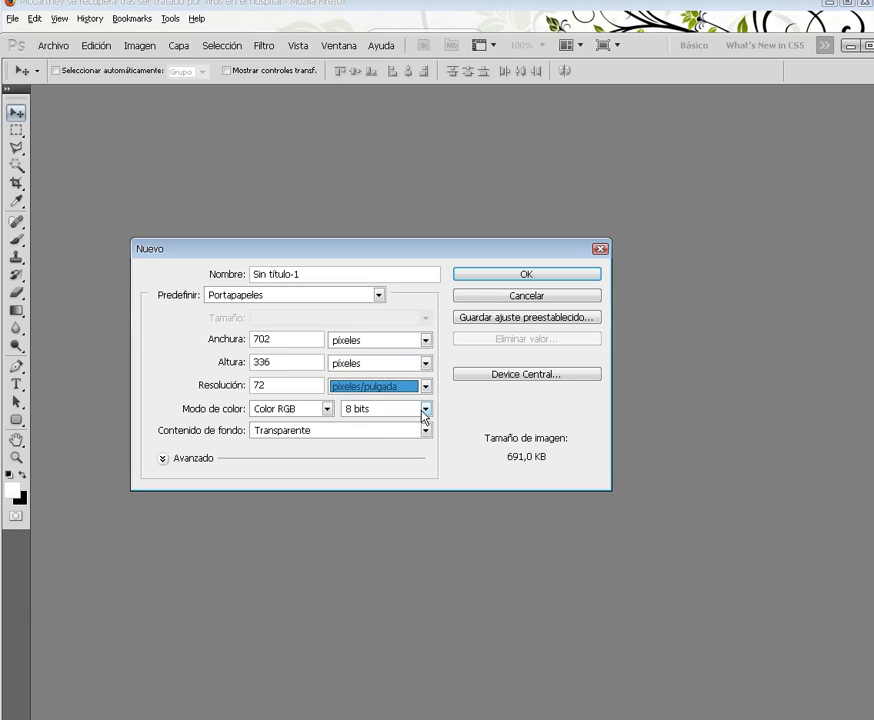
left_click(295, 385)
key("ctrl+a")
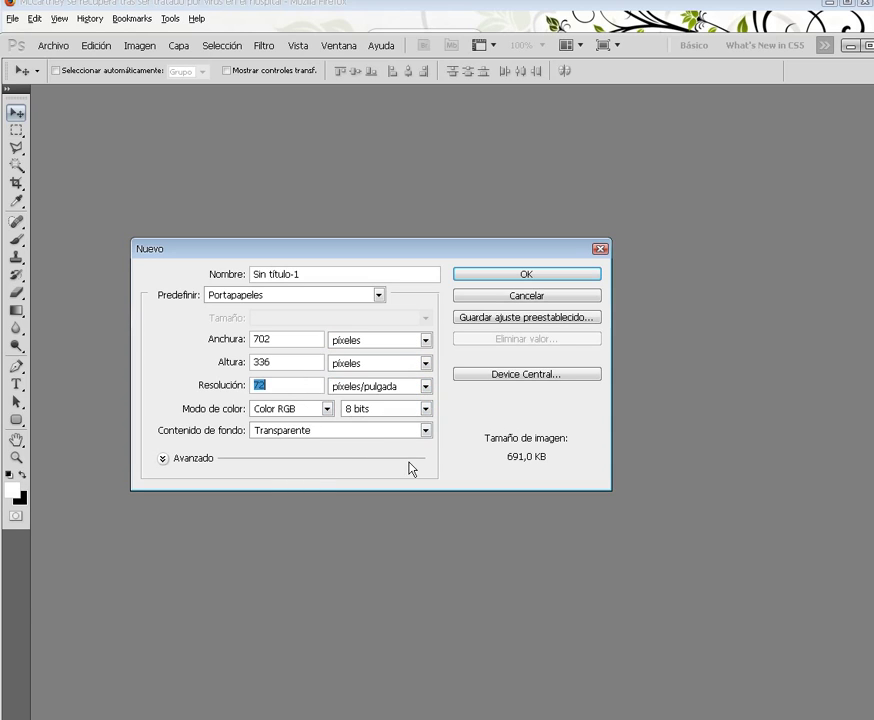
left_click(543, 275)
- Paste the copied McCartney photo into the new document and undo the paste
key("ctrl+v")
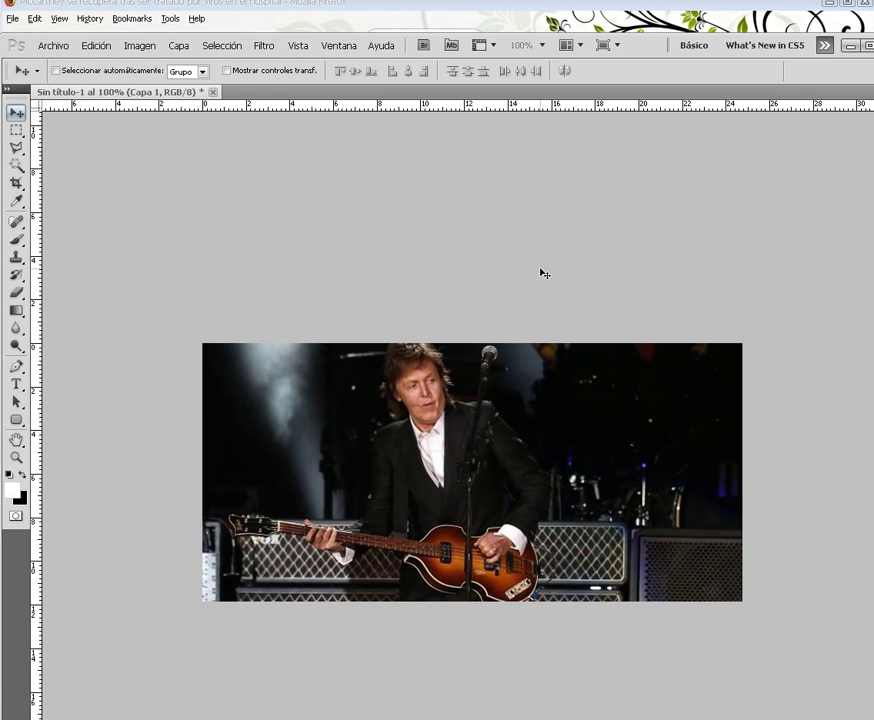
key("ctrl+z")
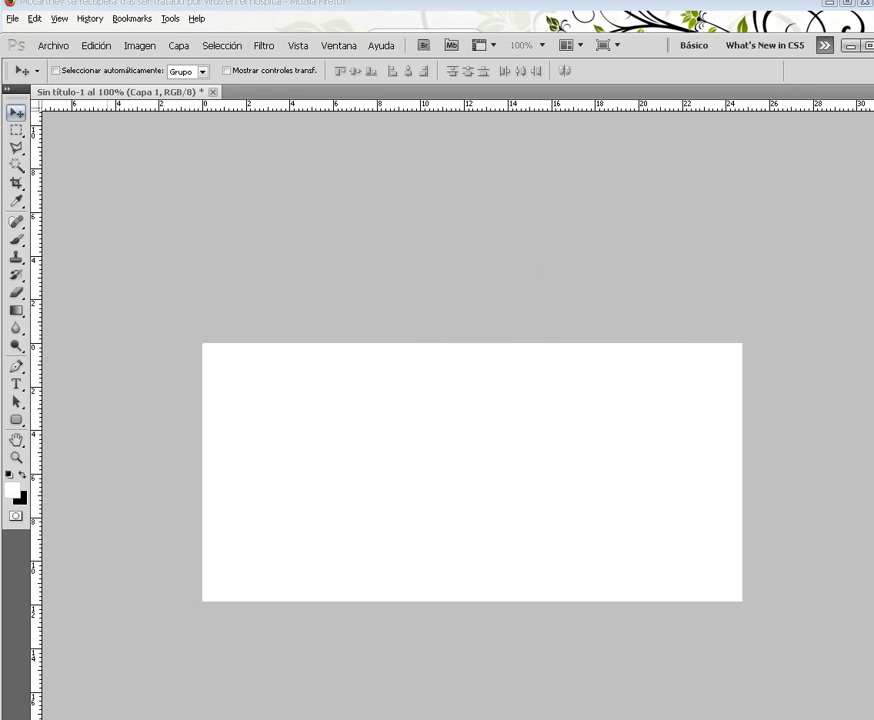
- Switch to the El Comercio article in Firefox and examine its headline, photo and body text
key("alt+Tab")
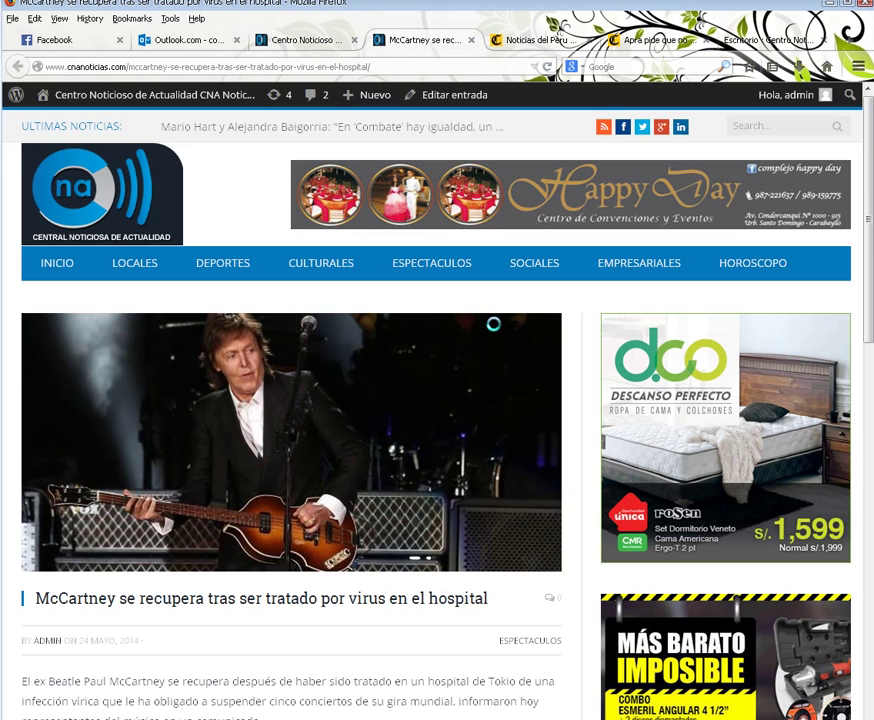
key("ctrl+Tab")
key("ctrl+Tab")
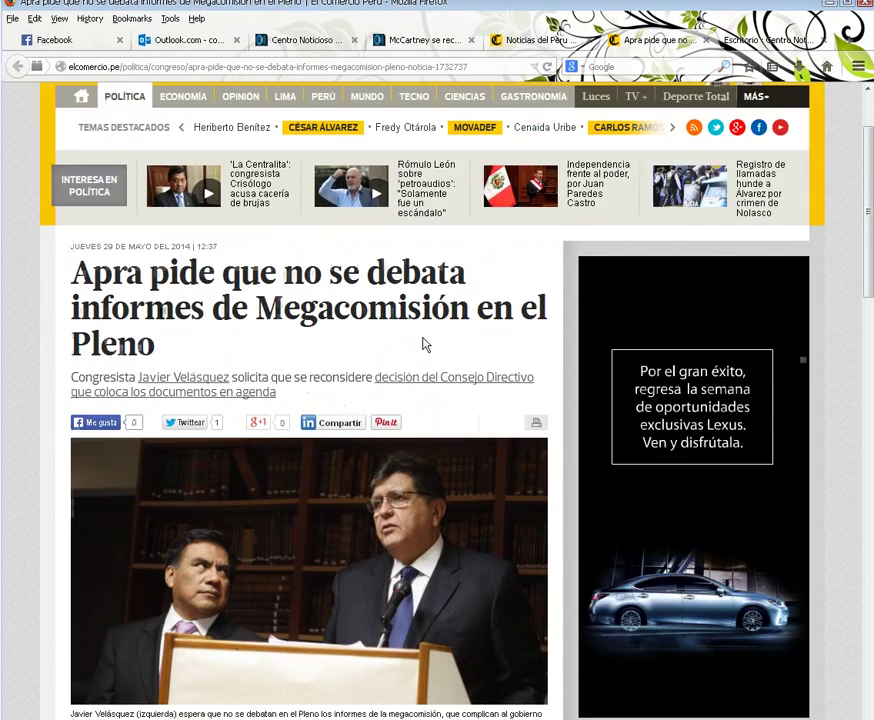
scroll(535, 345, "down", 3)
scroll(190, 345, "up", 5)
triple_click(72, 385)
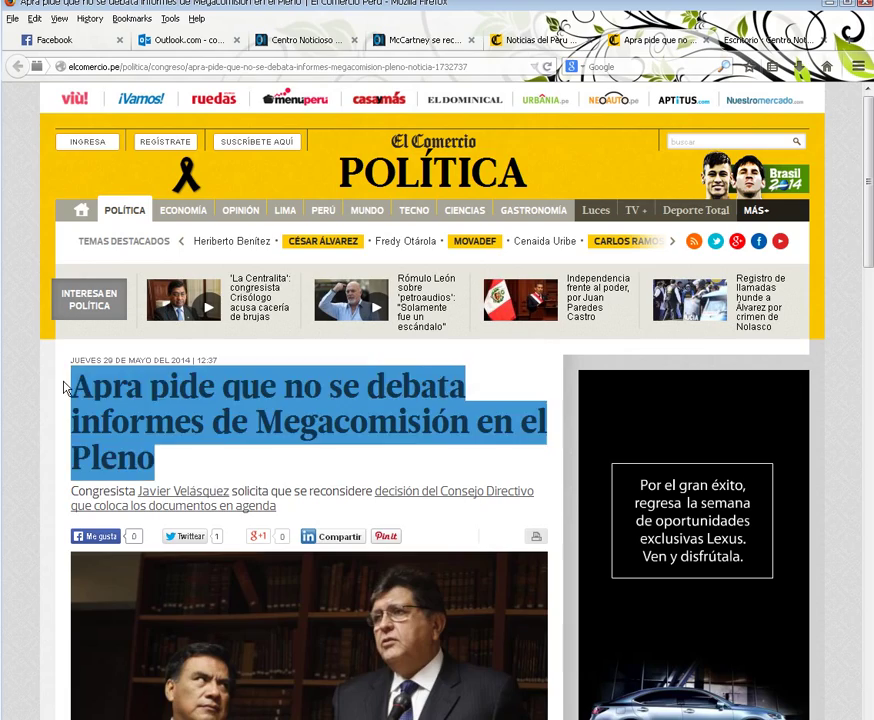
left_click_drag(68, 525, 410, 545)
scroll(400, 478, "down", 3)
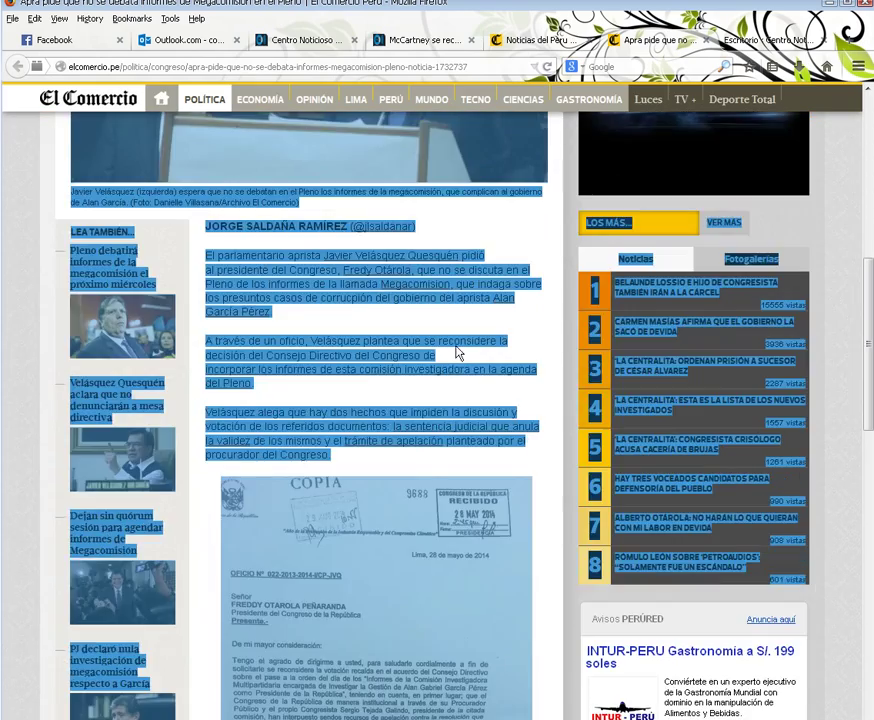
left_click(459, 351)
scroll(450, 352, "up", 4)
scroll(440, 353, "up", 2)
- Copy the article's main photo of the two politicians and paste it into the Photoshop document
right_click(390, 564)
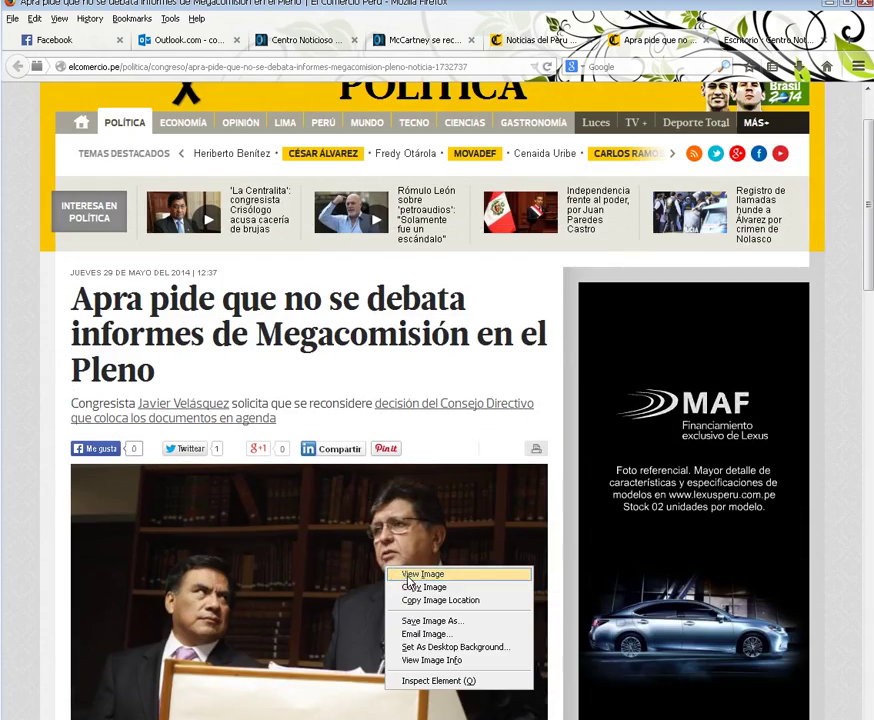
left_click(420, 582)
key("alt+Tab")
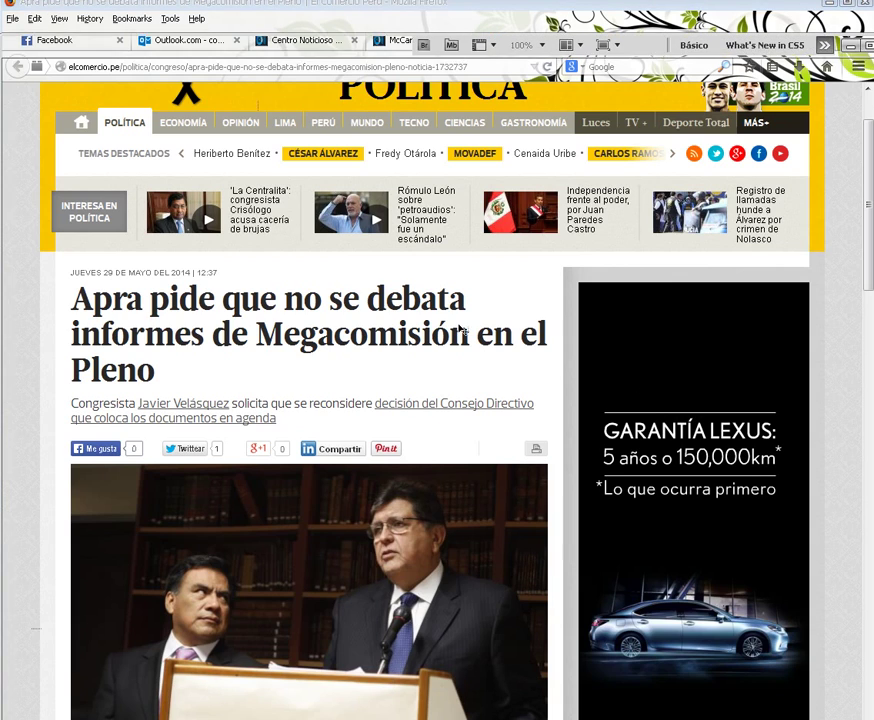
key("ctrl+v")
- Scale the pasted photo proportionally to about 113.7% to span the canvas width, and shift it down to keep the taller man's head in frame
key("ctrl+t")
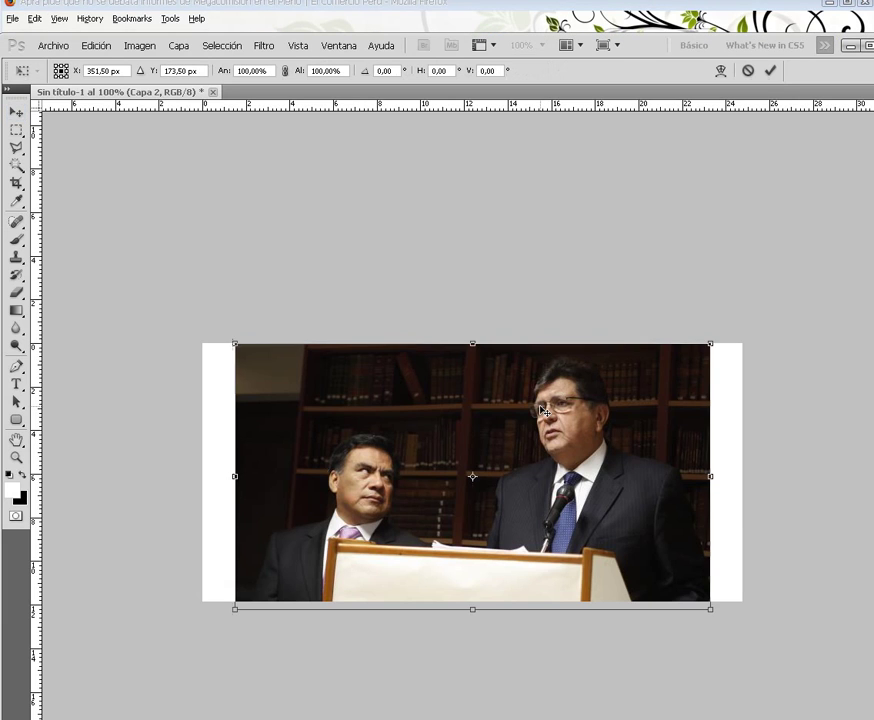
left_click_drag(558, 412, 527, 412)
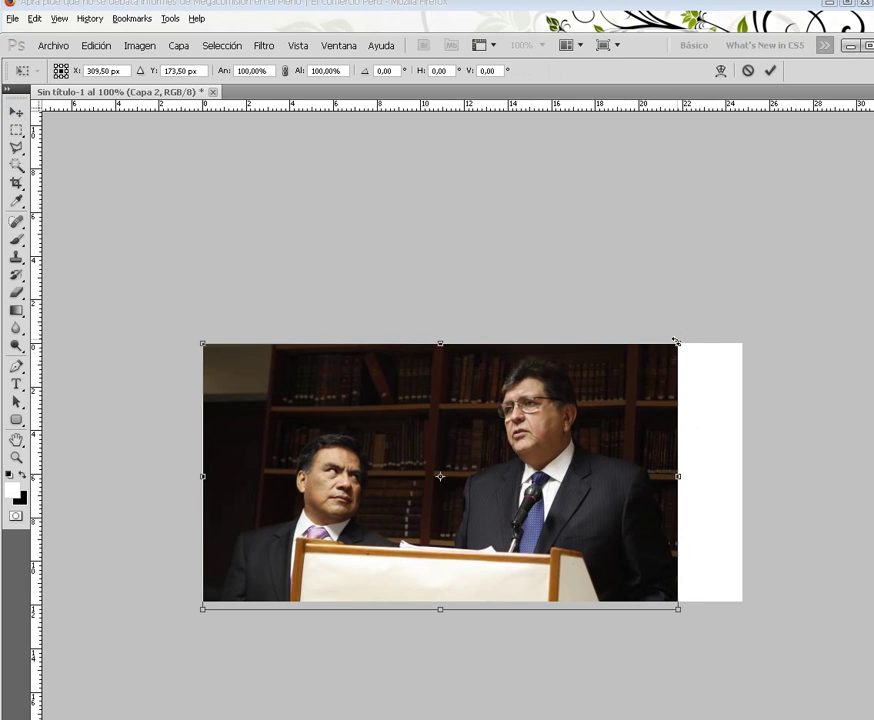
left_click_drag(676, 342, 742, 303)
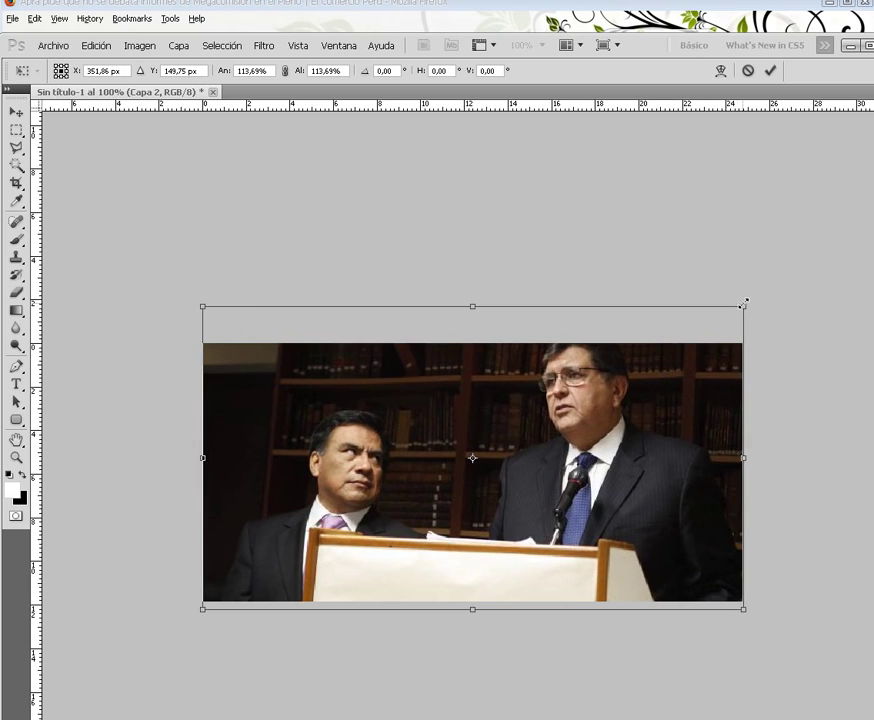
key("Return")
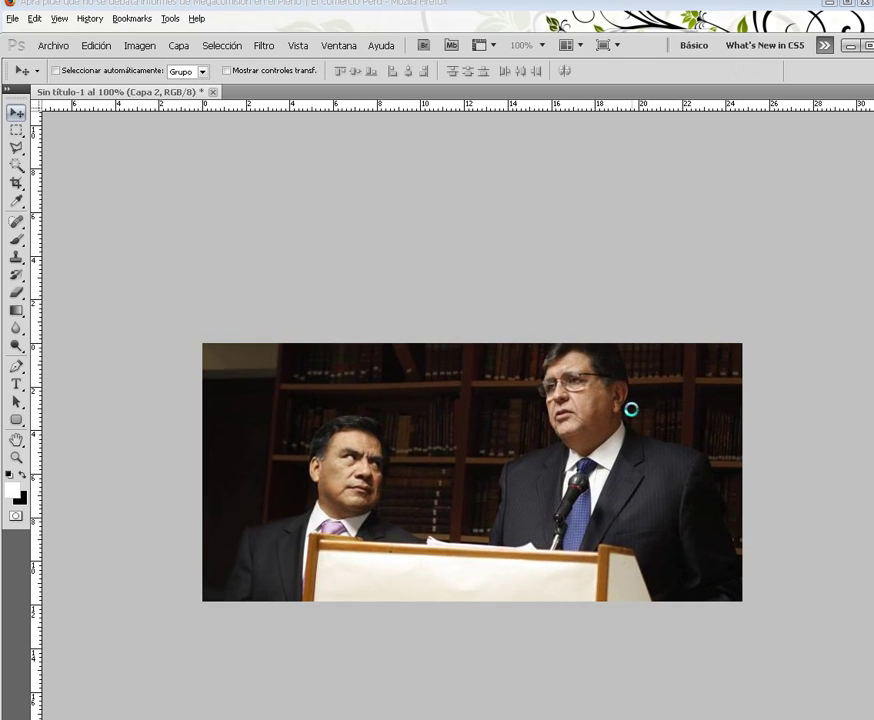
left_click_drag(591, 403, 591, 416)
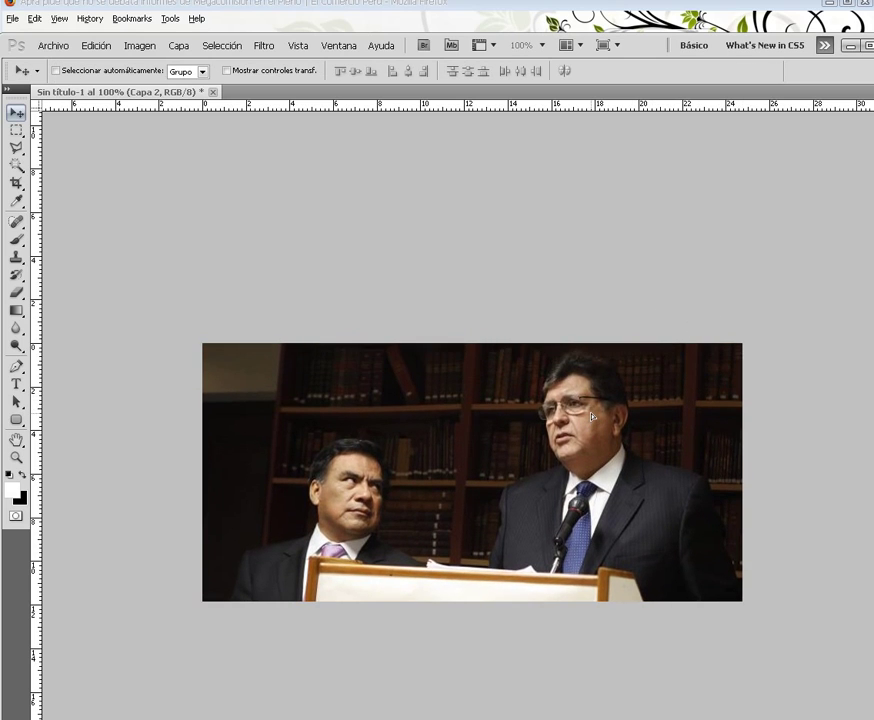
- Set up a web export of the photo as a JPEG with the quality set to 80
left_click(46, 45)
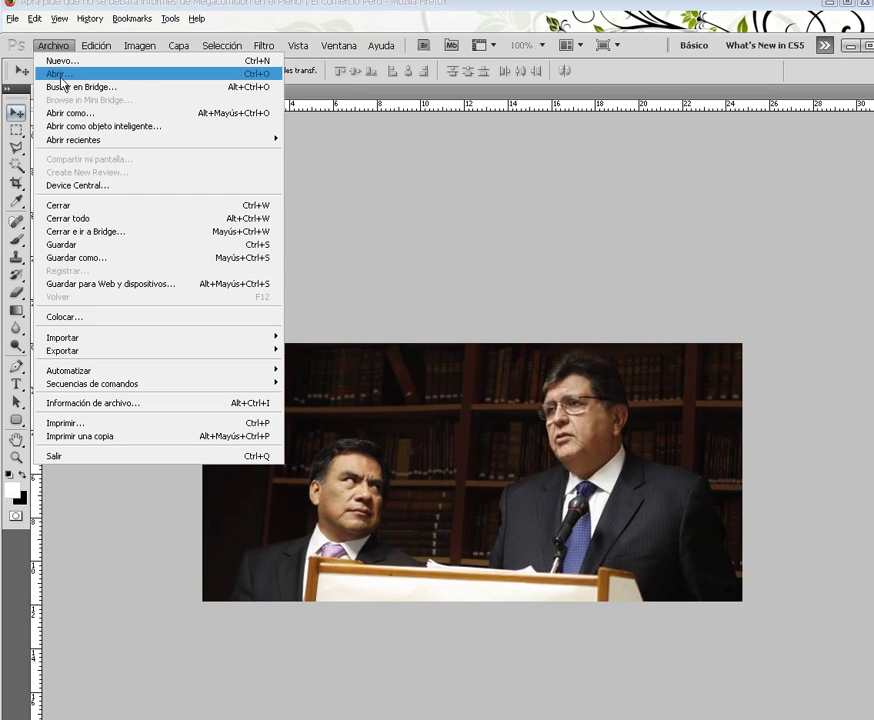
left_click(106, 284)
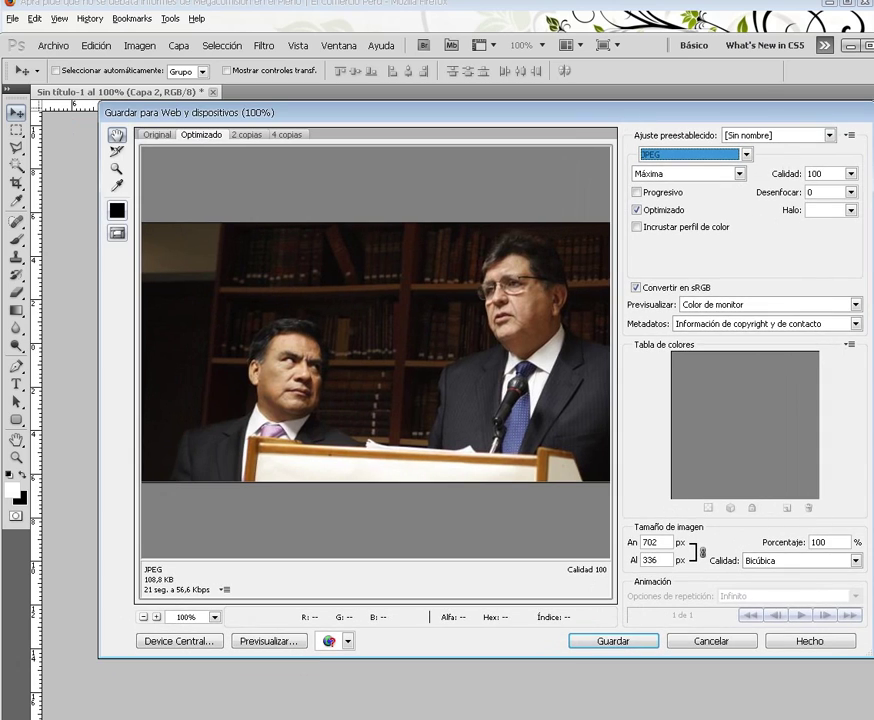
left_click(841, 176)
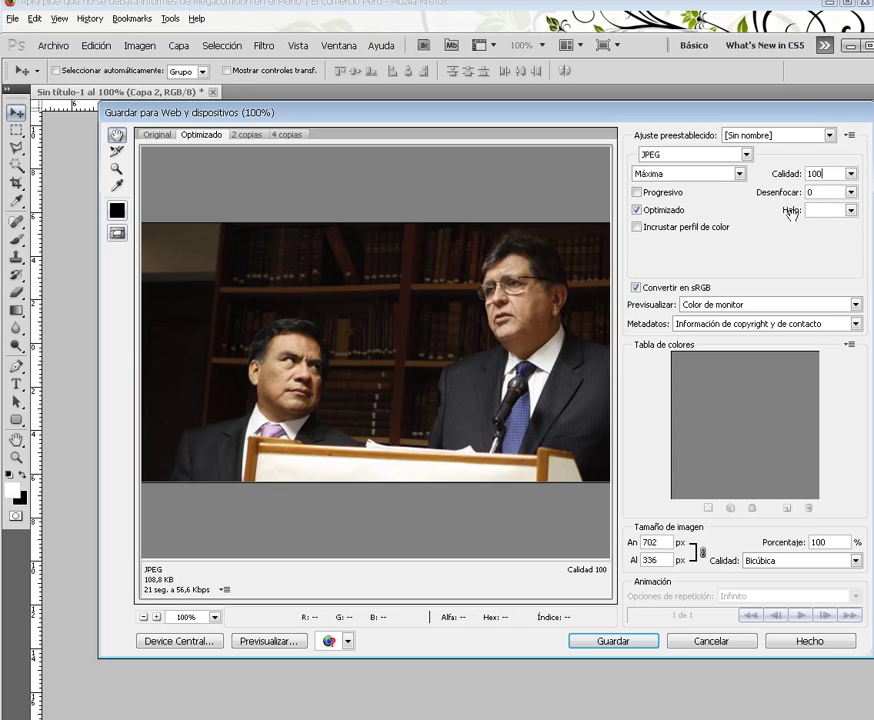
double_click(820, 174)
type("80")
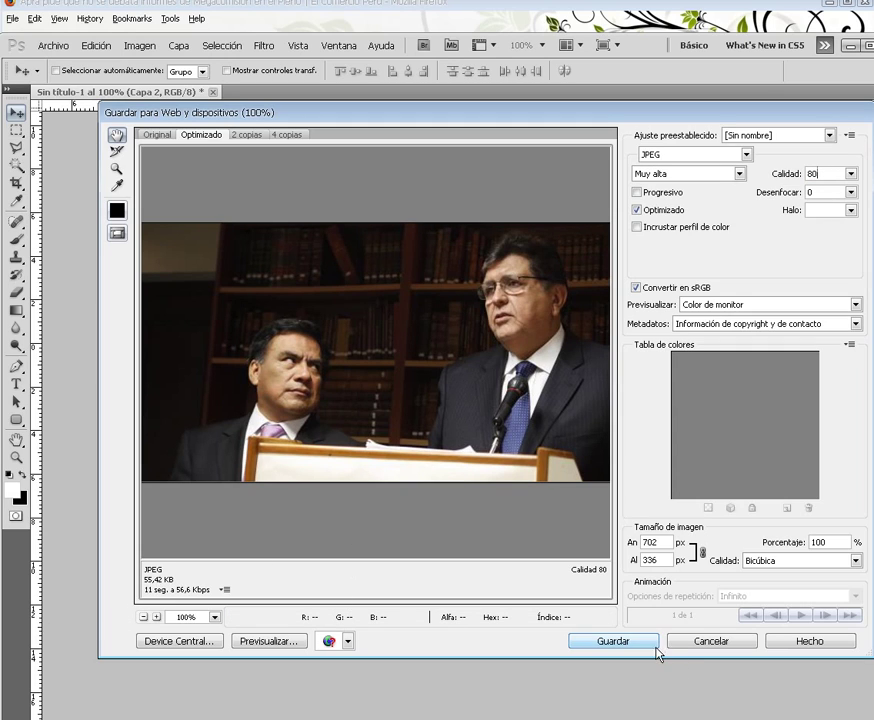
- Save the optimized image as noticia-jueves in the publicaciones folder on the desktop
left_click(620, 640)
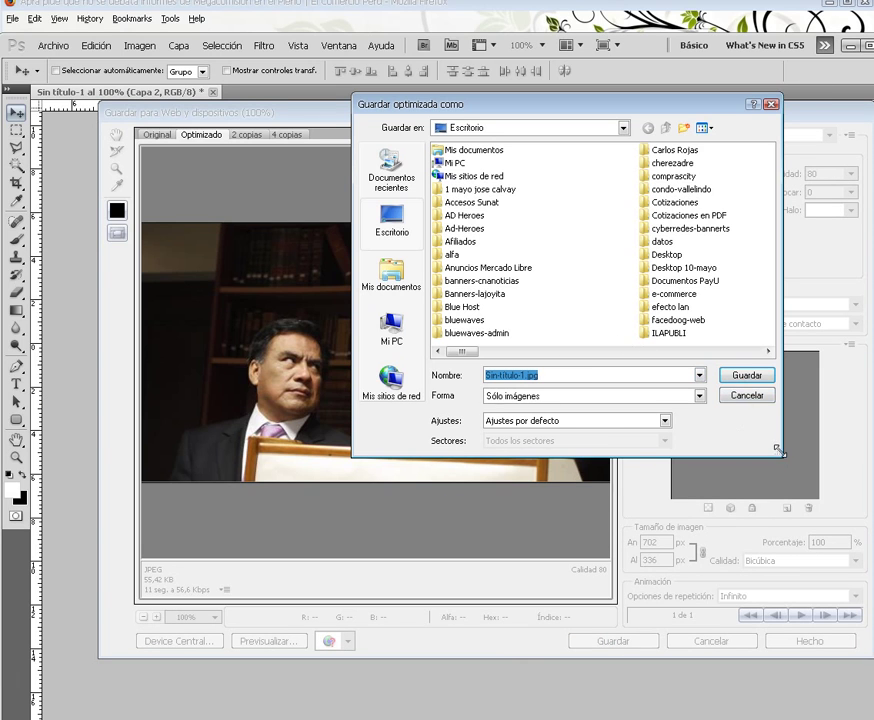
left_click_drag(778, 452, 849, 540)
left_click_drag(400, 441, 634, 447)
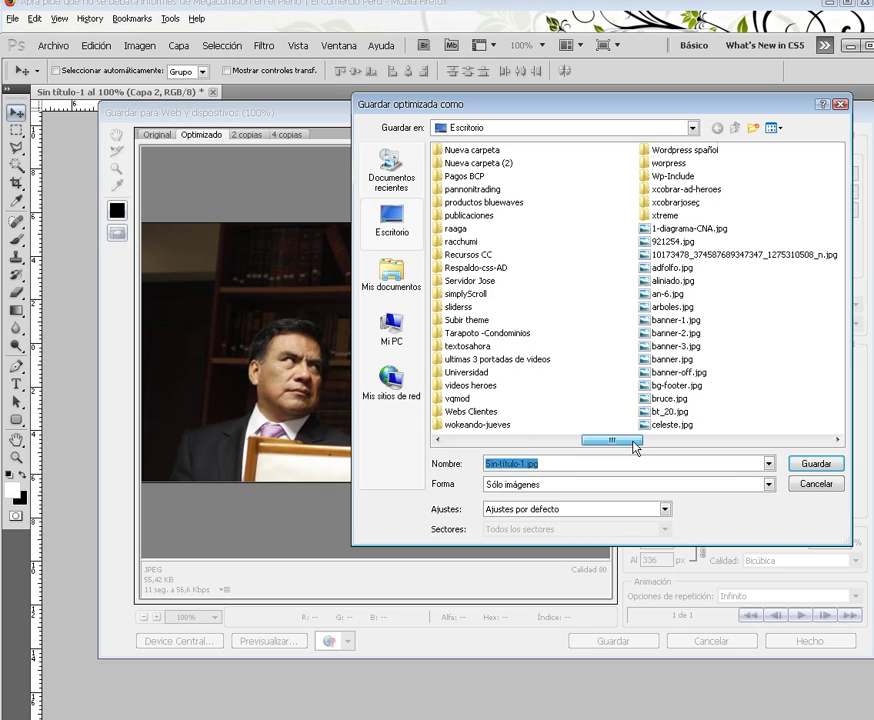
left_click(478, 216)
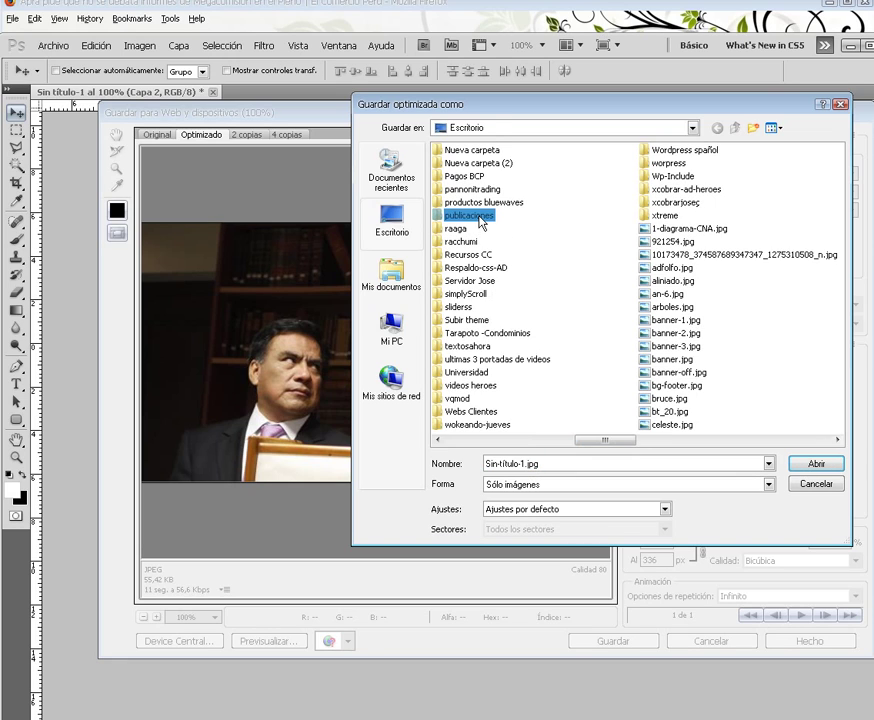
double_click(479, 218)
double_click(557, 464)
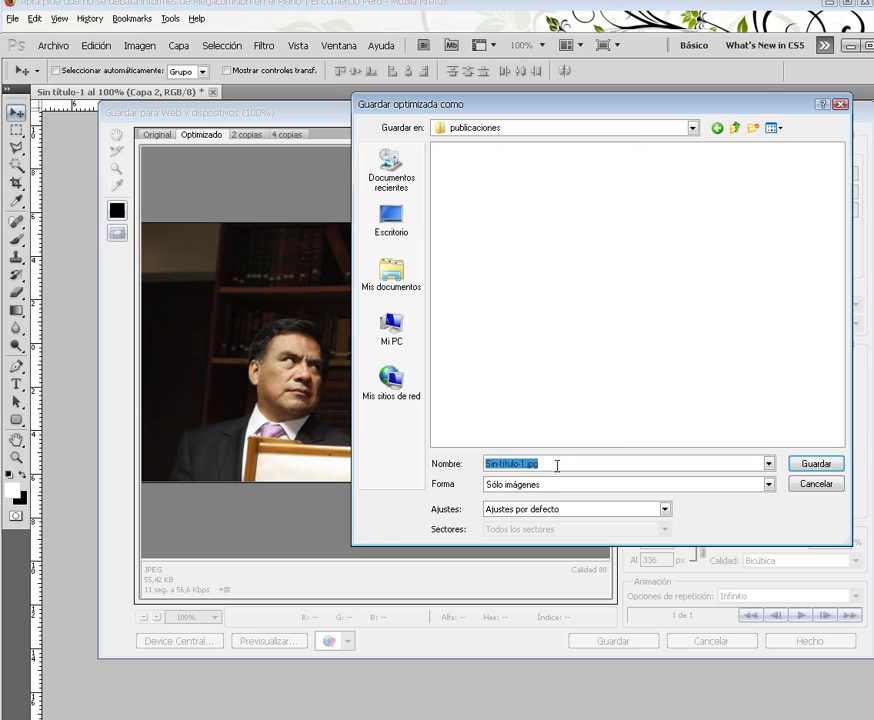
type("noticia-jueves")
key("Return")
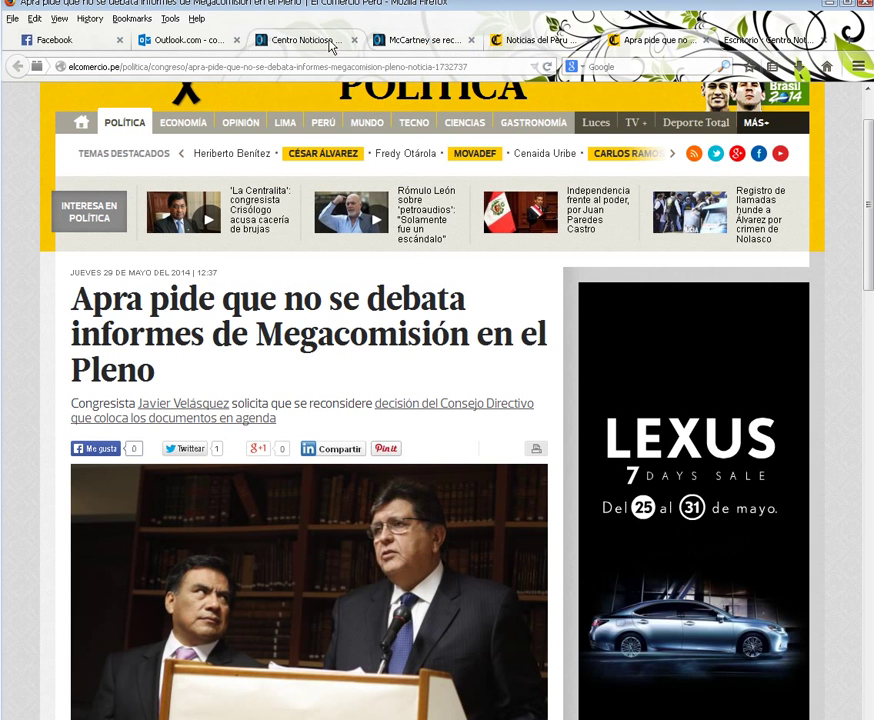
- Switch to the CNA site's WordPress dashboard in Firefox and start a new post
left_click(300, 40)
left_click(425, 43)
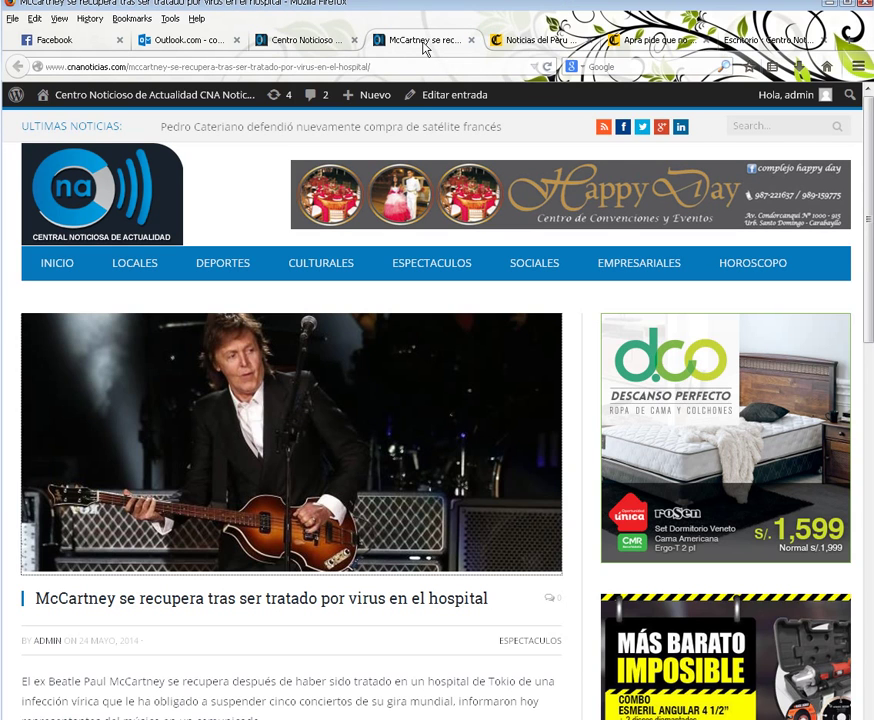
left_click(765, 40)
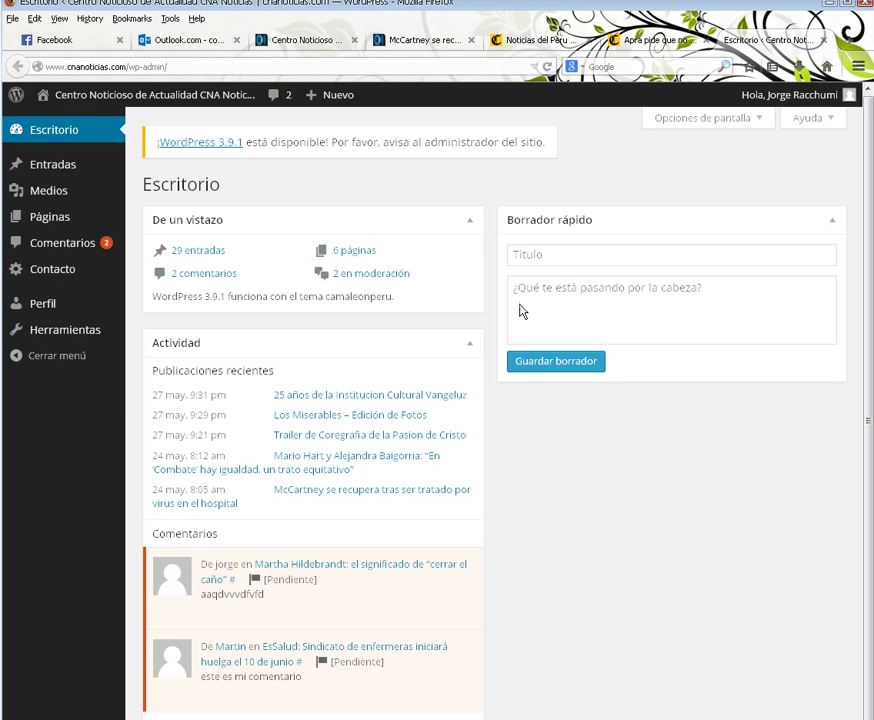
mouse_move(62, 174)
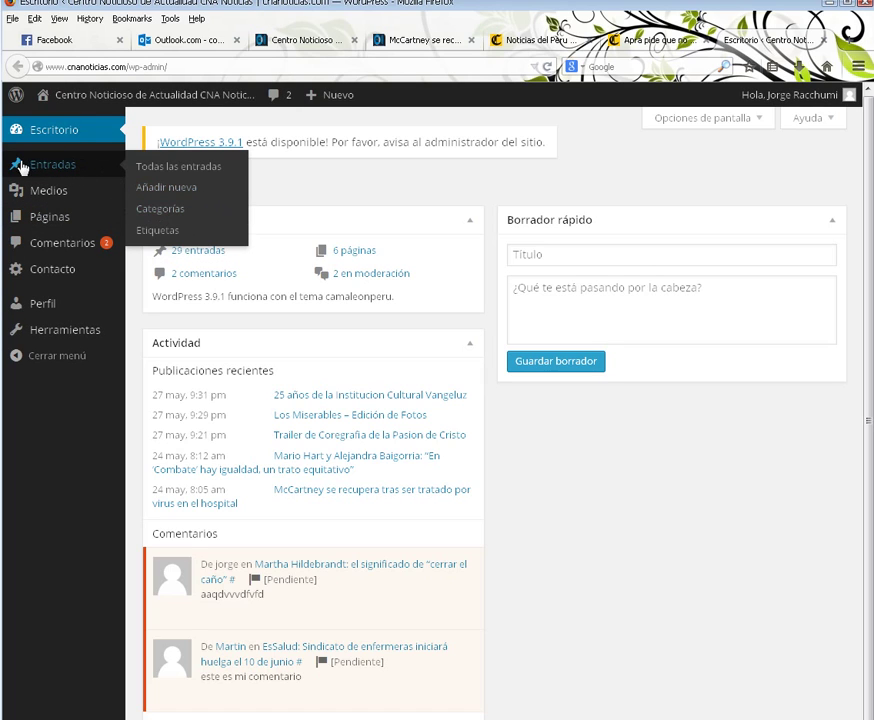
left_click(171, 190)
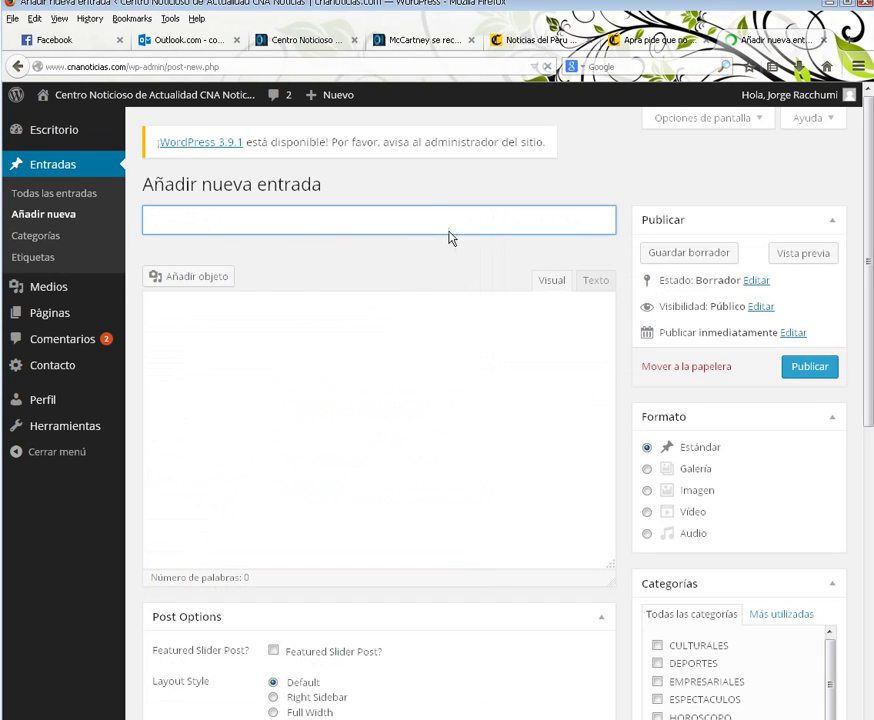
- Copy the El Comercio headline "Apra pide que no se debata informes de Megacomisión en el Pleno" into the new post's title
left_click(655, 40)
left_click_drag(190, 380, 68, 298)
key("ctrl+c")
left_click(760, 40)
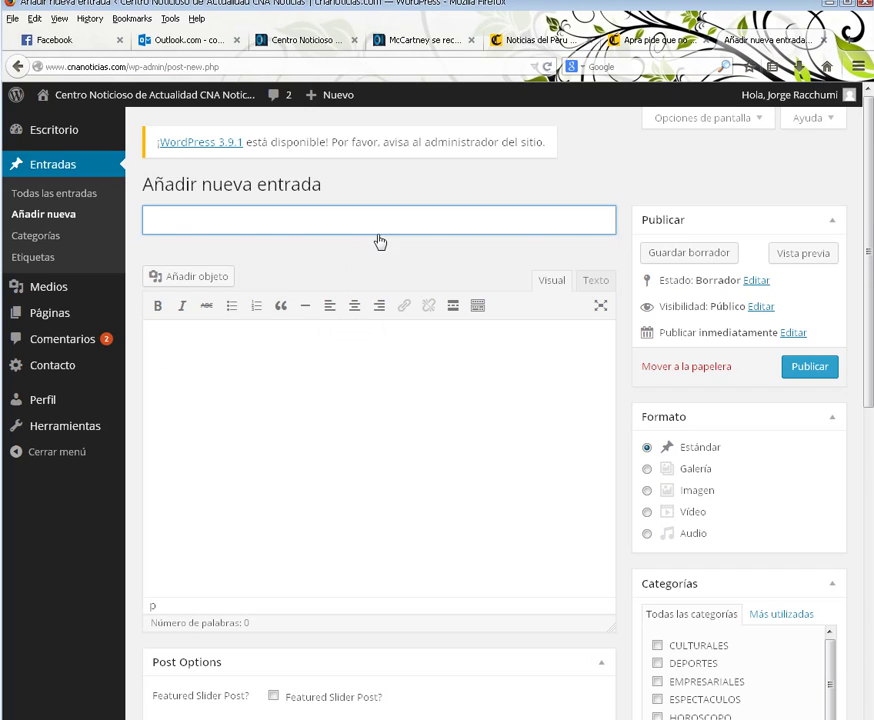
key("ctrl+v")
- Copy the article's first three body paragraphs and paste them into the post body in plain-text mode
left_click(666, 42)
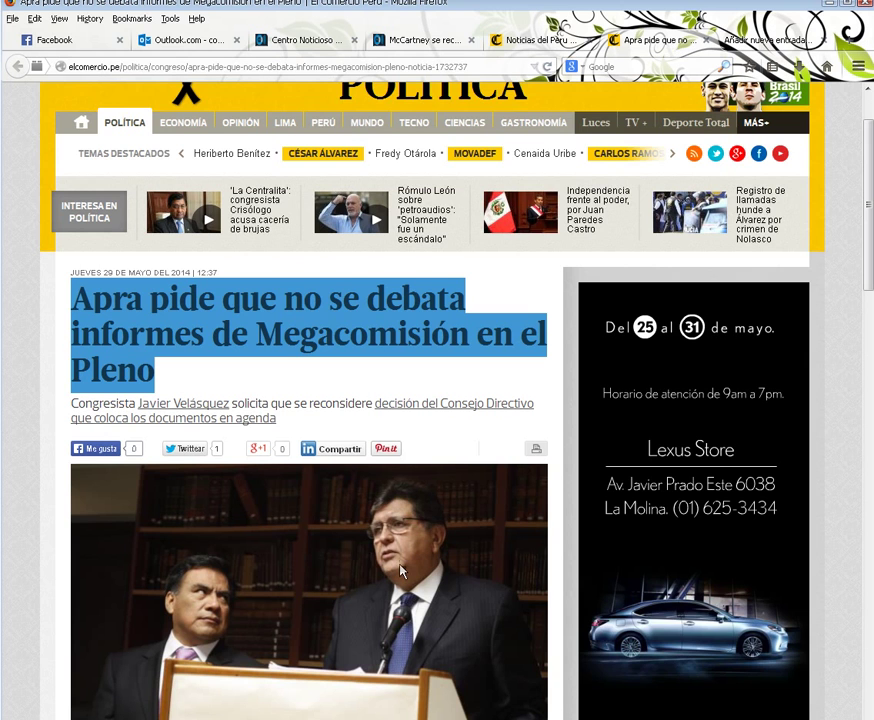
scroll(272, 384, "down", 5)
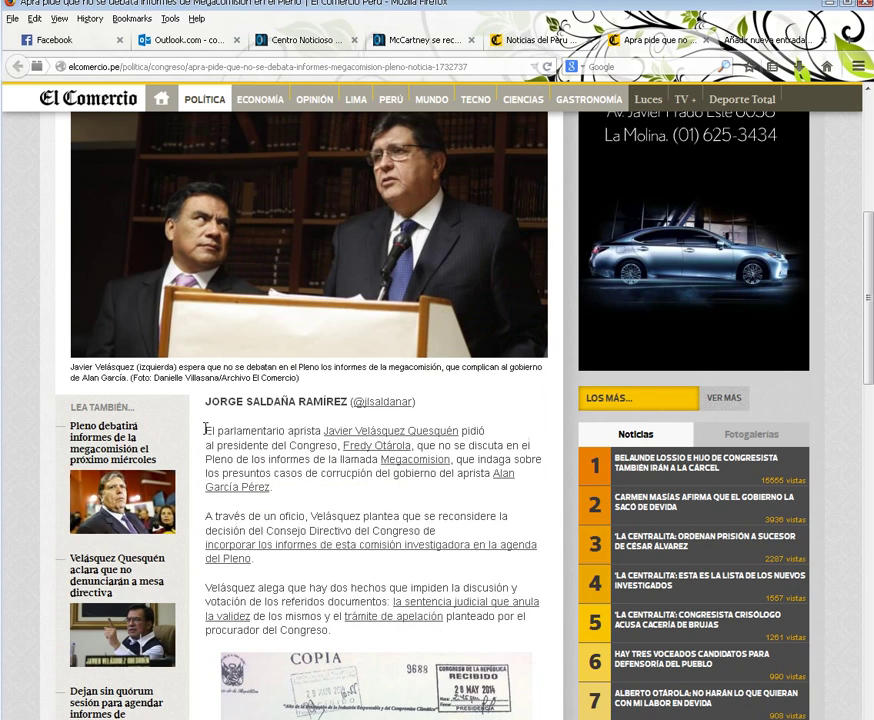
left_click_drag(215, 428, 308, 484)
left_click_drag(333, 584, 335, 637)
key("ctrl+c")
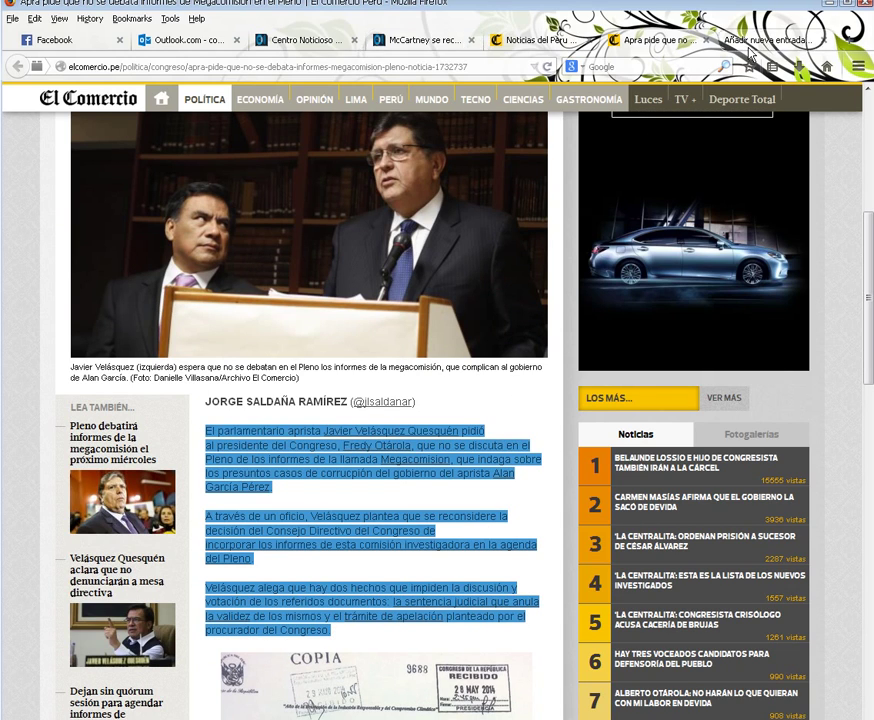
key("ctrl+Tab")
left_click(596, 280)
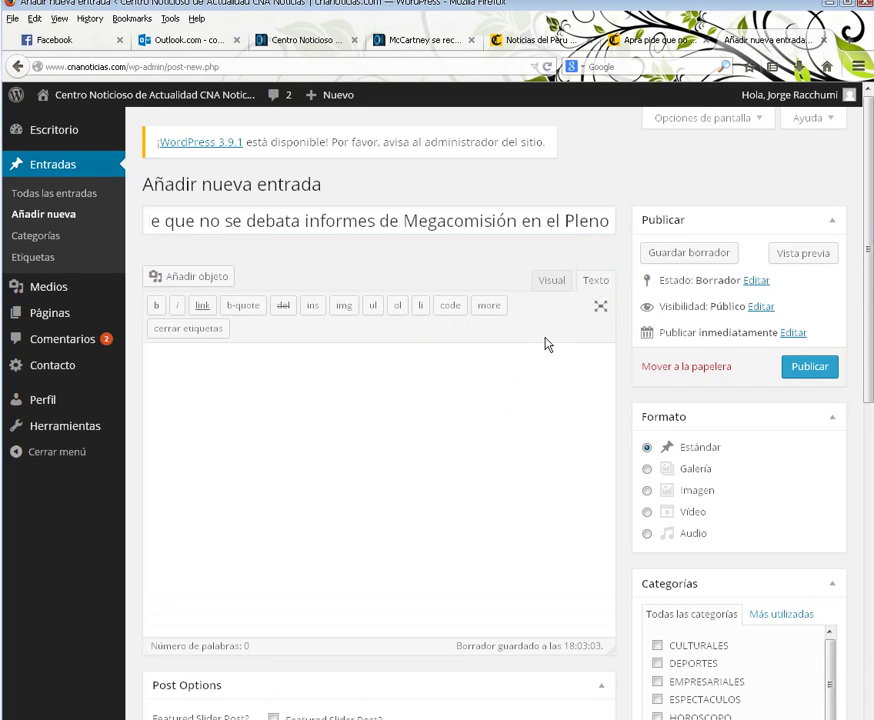
key("ctrl+v")
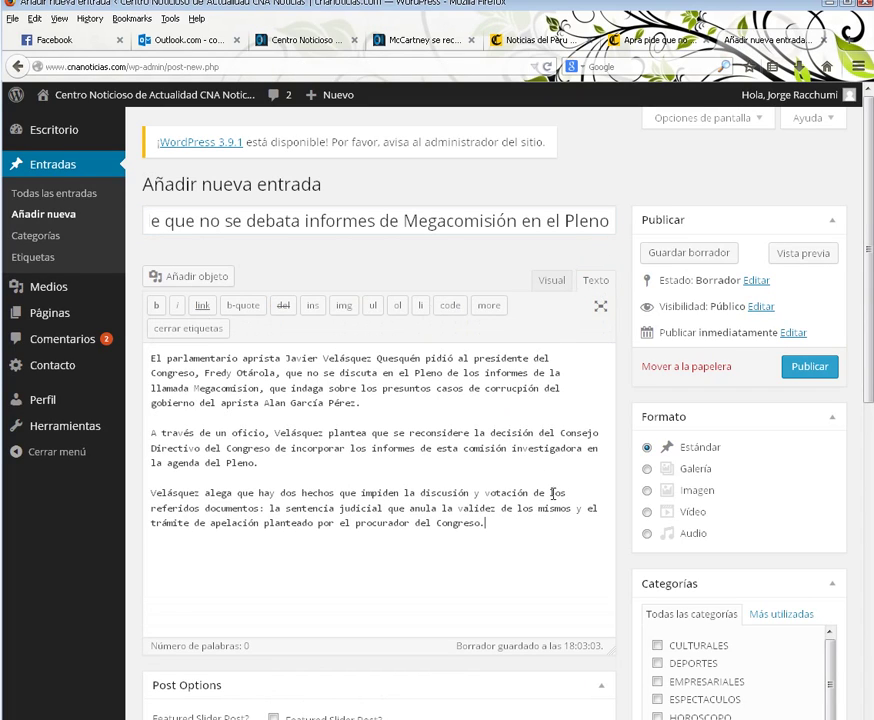
- Compare the pasted paragraphs in the visual and plain-text modes, and check them against the source article
left_click_drag(496, 528, 128, 354)
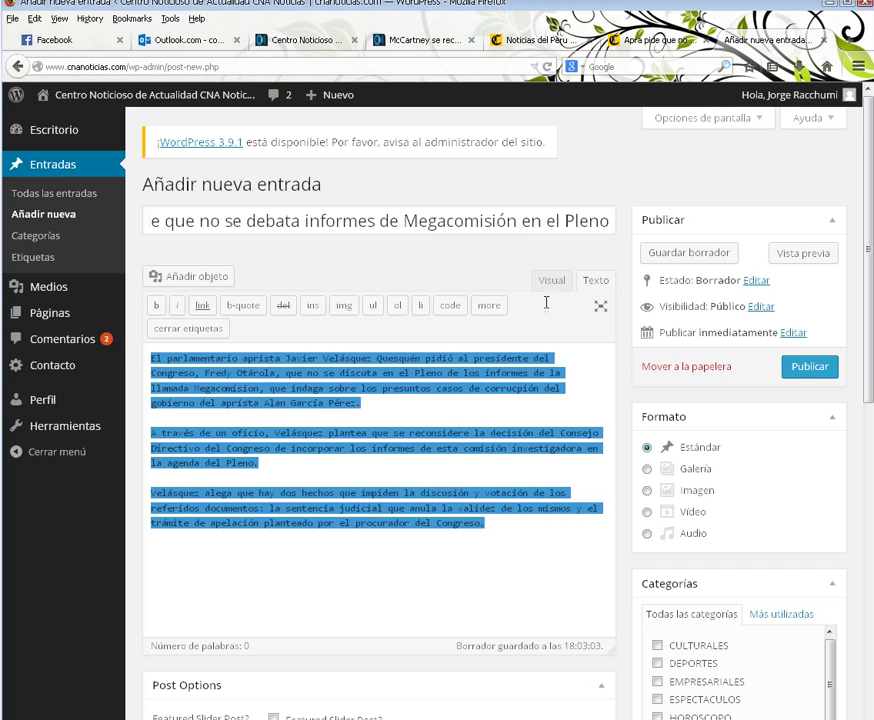
left_click(552, 282)
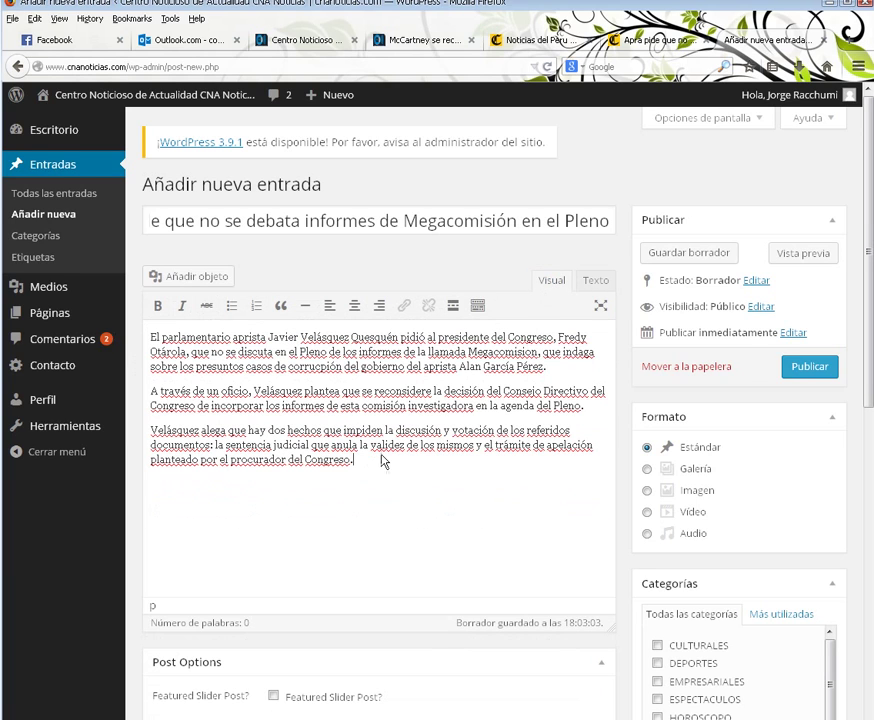
left_click_drag(381, 461, 148, 336)
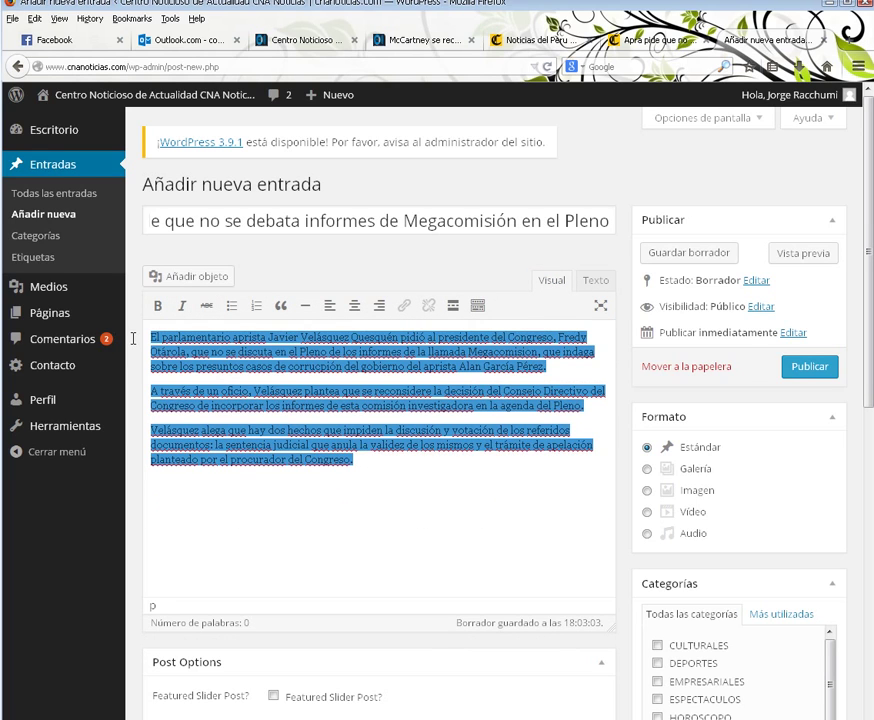
left_click(599, 284)
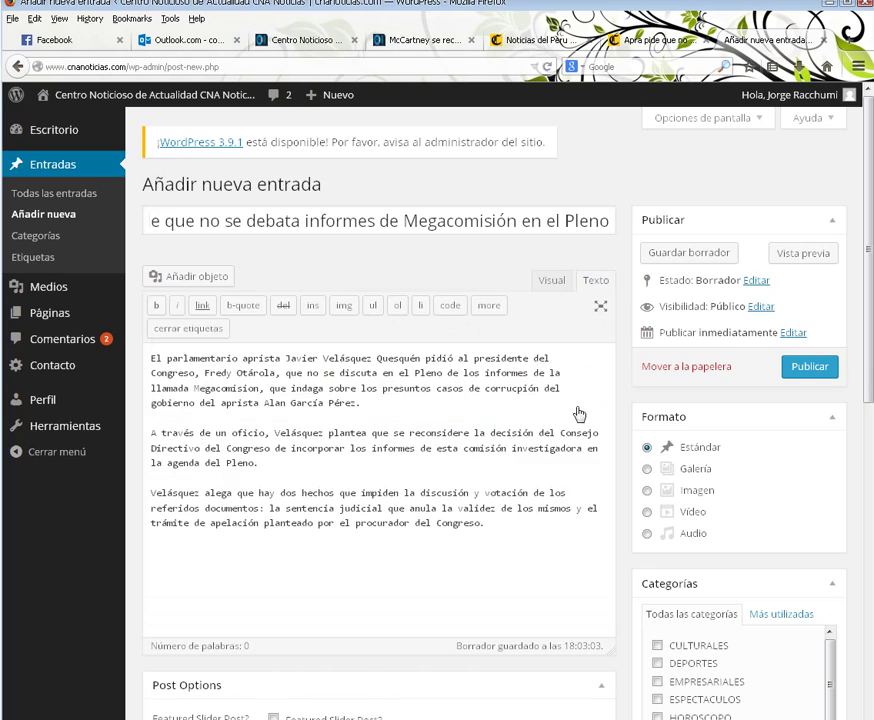
left_click(668, 42)
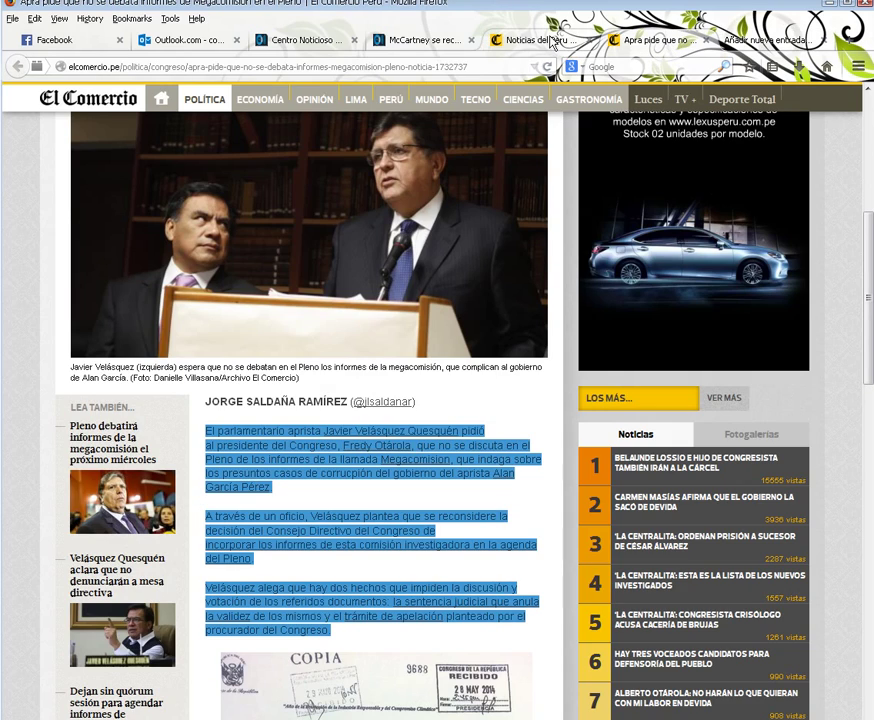
left_click(788, 42)
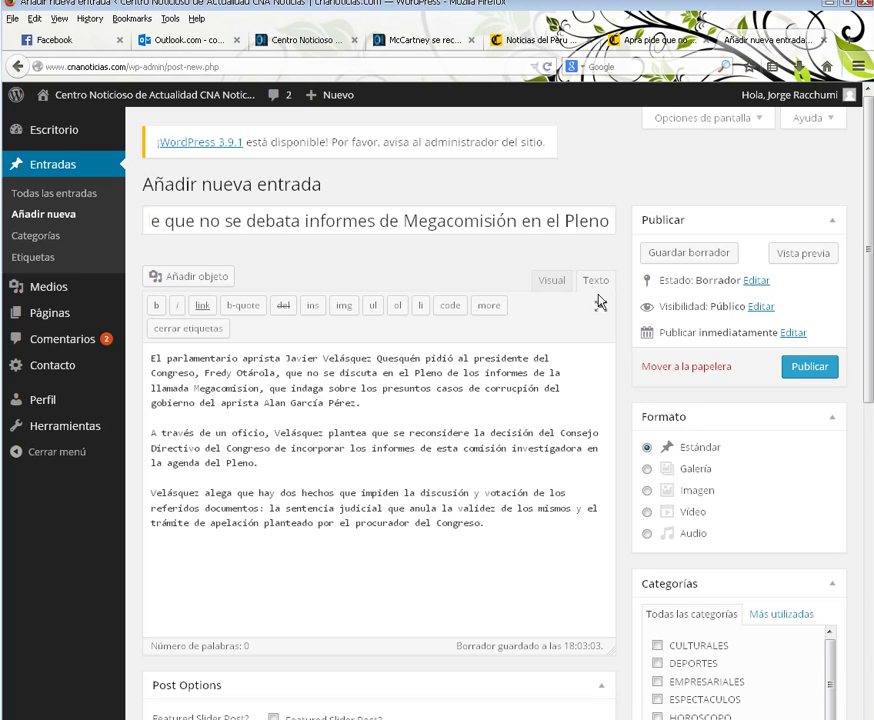
left_click_drag(505, 528, 133, 357)
left_click(361, 384)
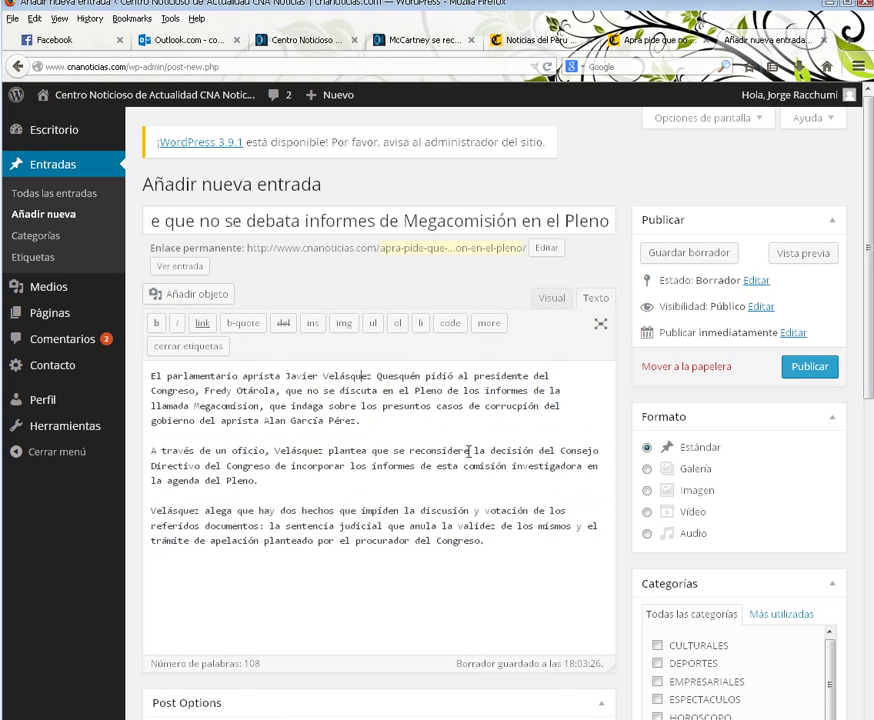
- Show the post body in visual mode and examine the alignment and bold options for selected text
left_click(547, 302)
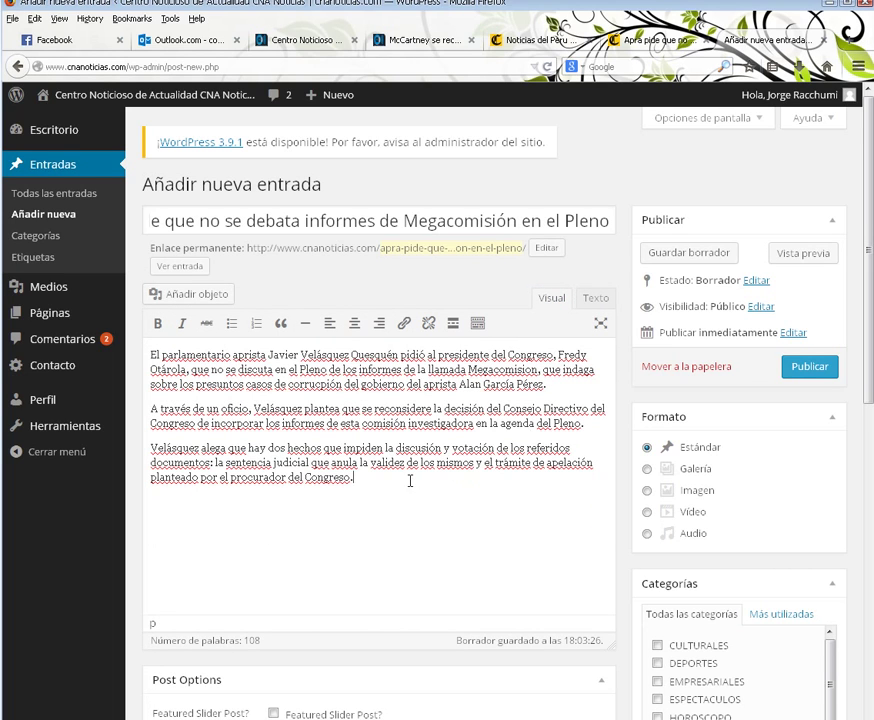
left_click_drag(409, 481, 140, 369)
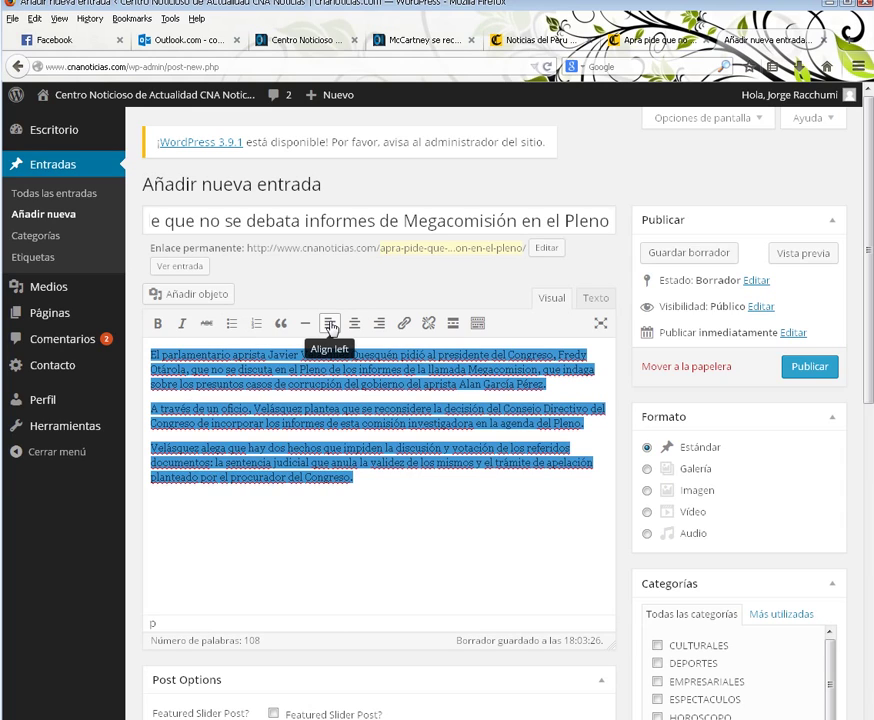
left_click(155, 384)
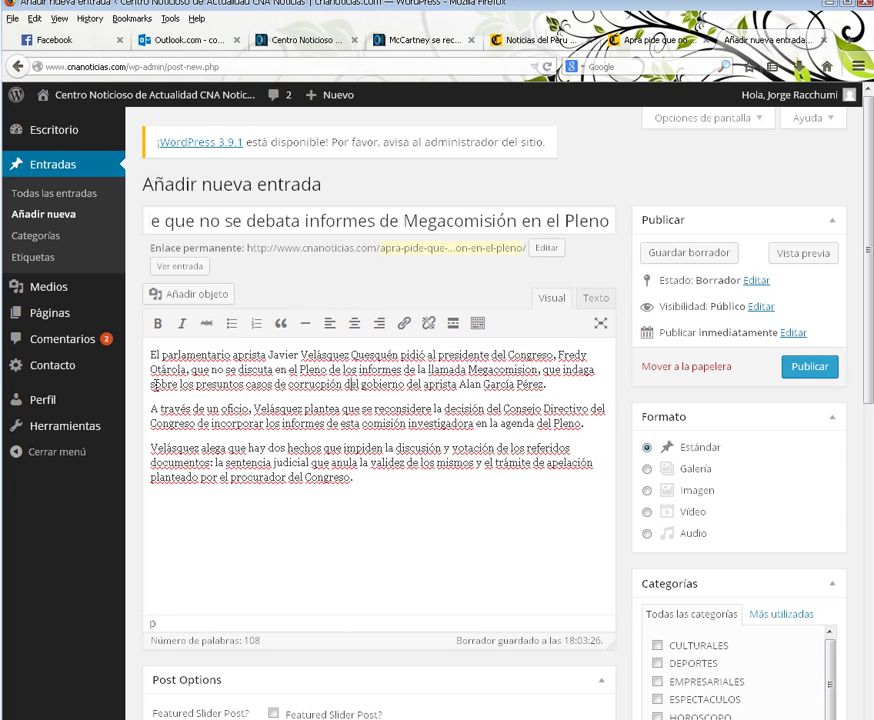
left_click_drag(150, 355, 197, 356)
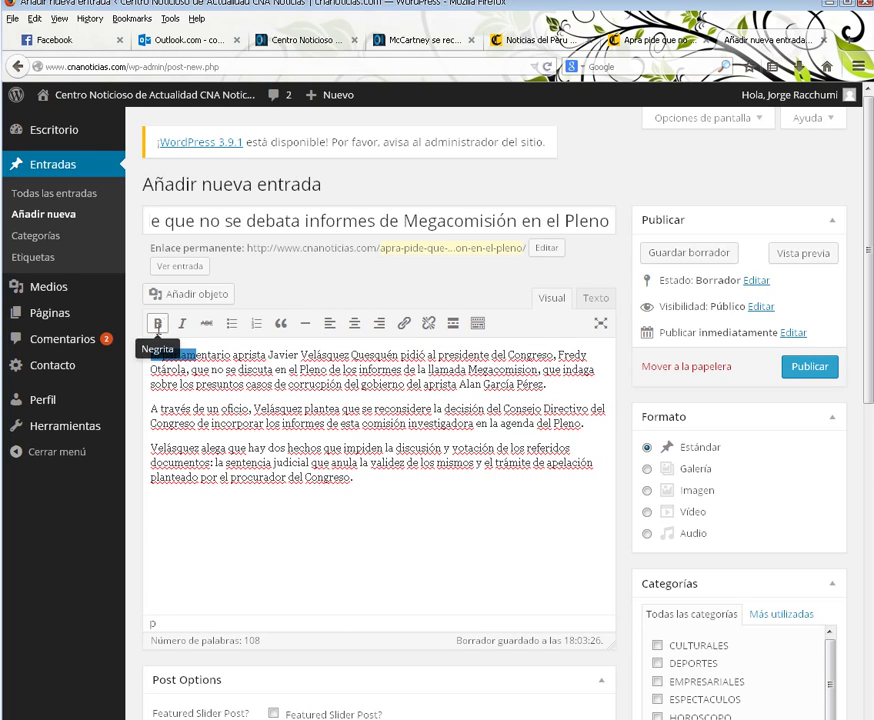
left_click(455, 497)
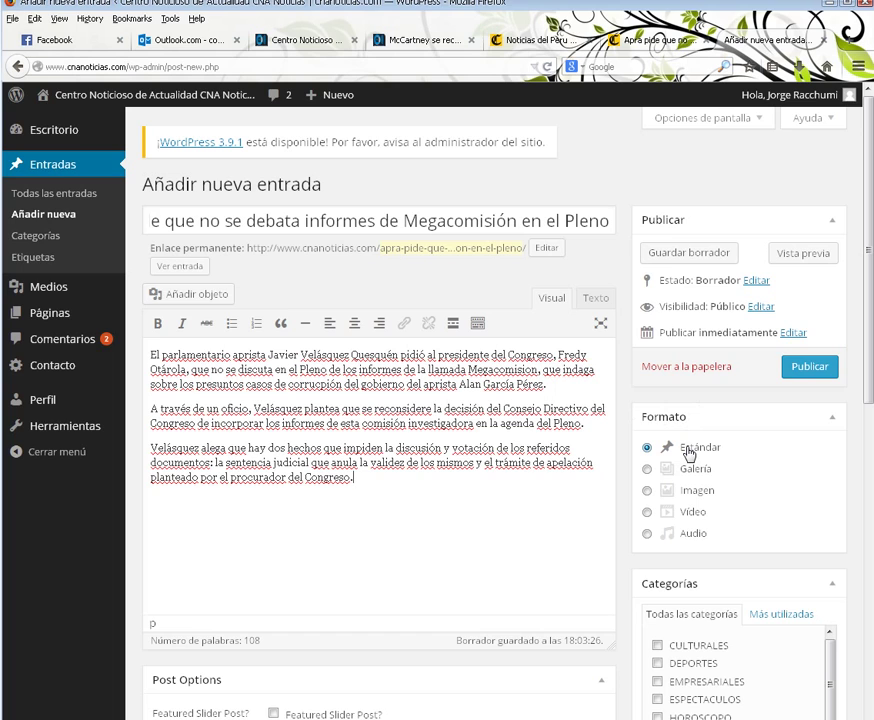
- Assign the post to the SOCIALES category
scroll(517, 482, "down", 3)
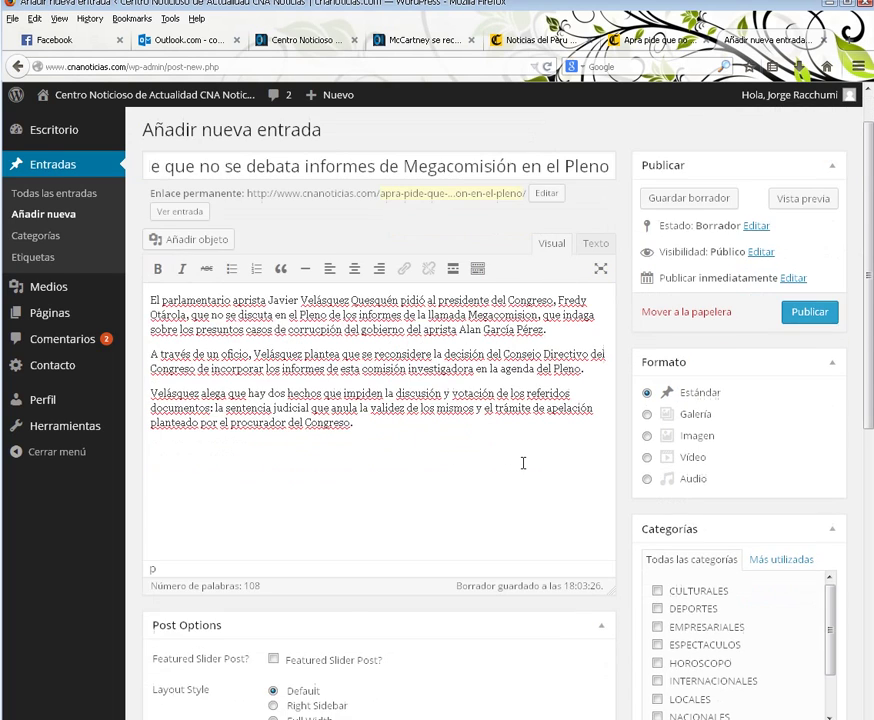
scroll(527, 443, "down", 5)
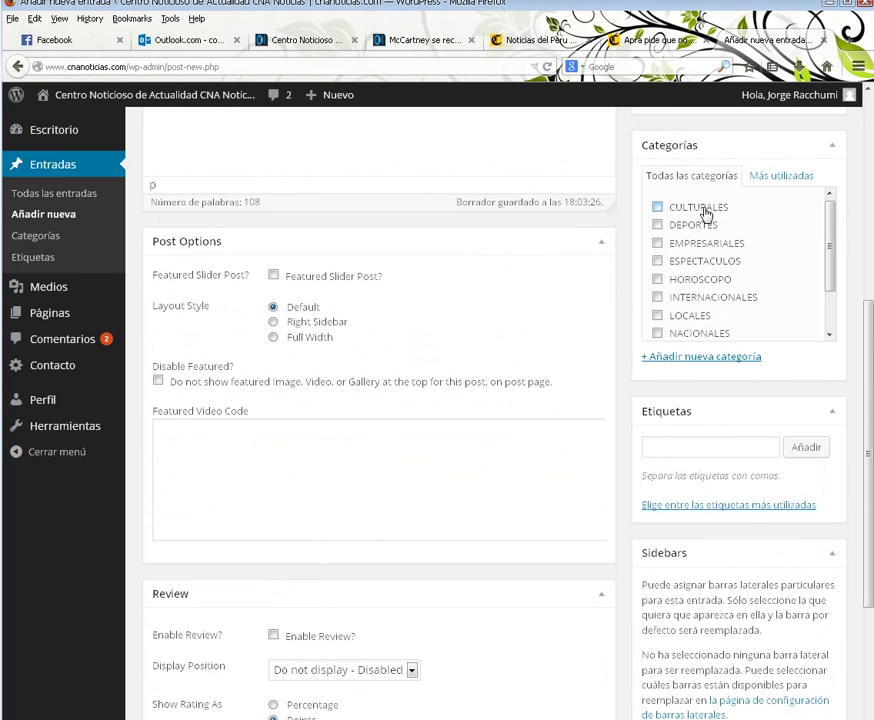
left_click_drag(828, 247, 818, 187)
scroll(590, 417, "up", 6)
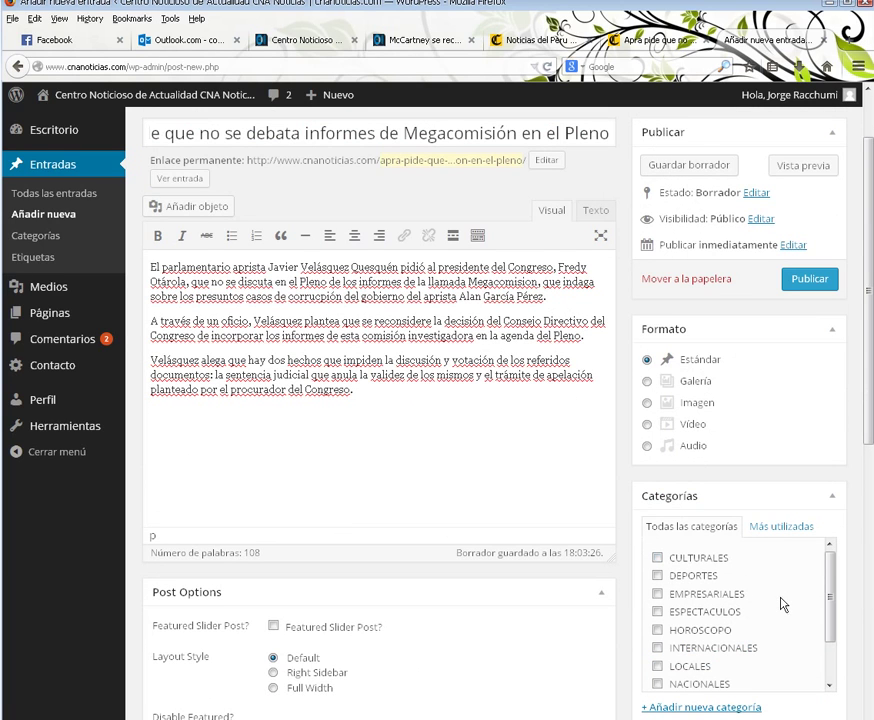
scroll(783, 604, "down", 2)
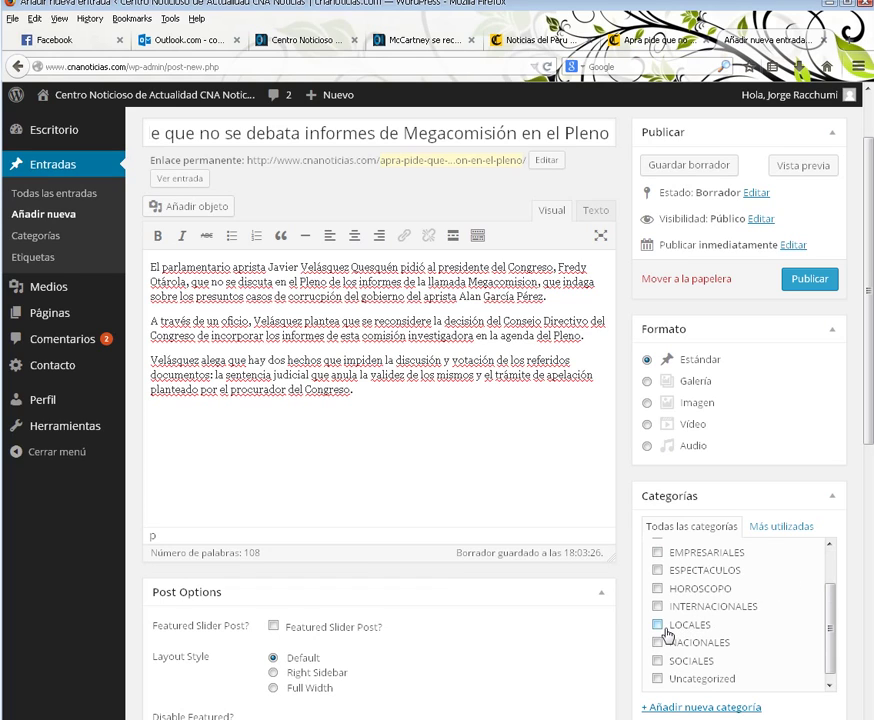
scroll(665, 636, "down", 1)
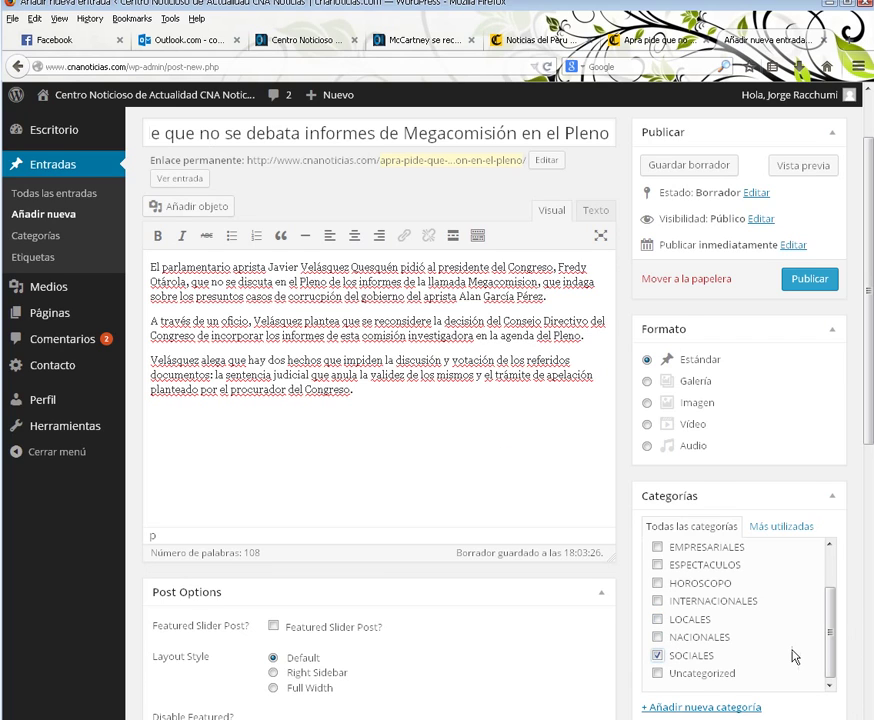
- Collapse the Etiquetas and Sidebars sections of the post settings
scroll(795, 656, "down", 5)
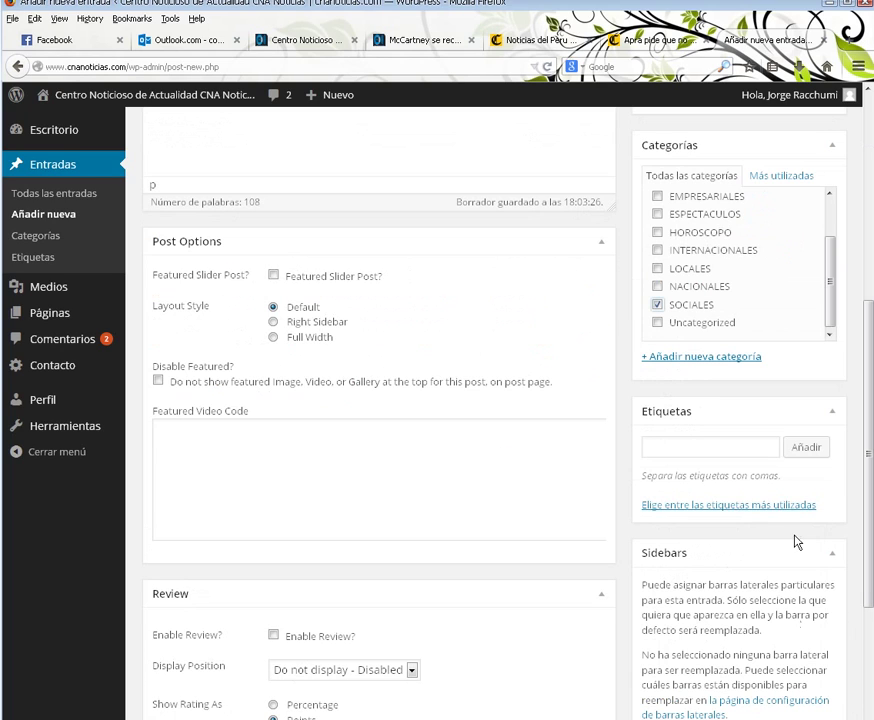
left_click(836, 415)
left_click(832, 457)
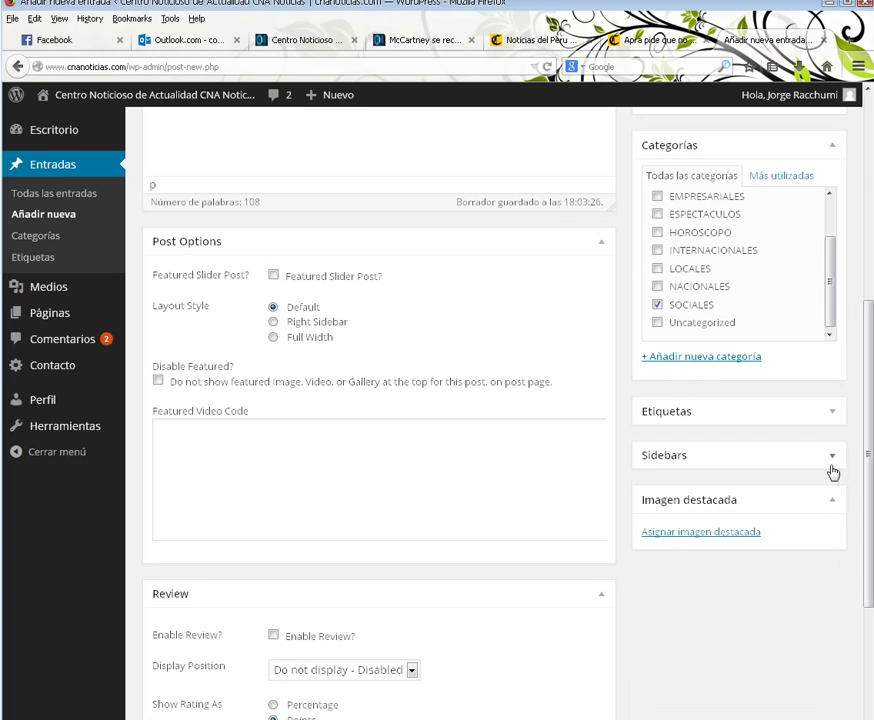
- Open the featured image selection for the post and browse the existing images in the media library
left_click(738, 533)
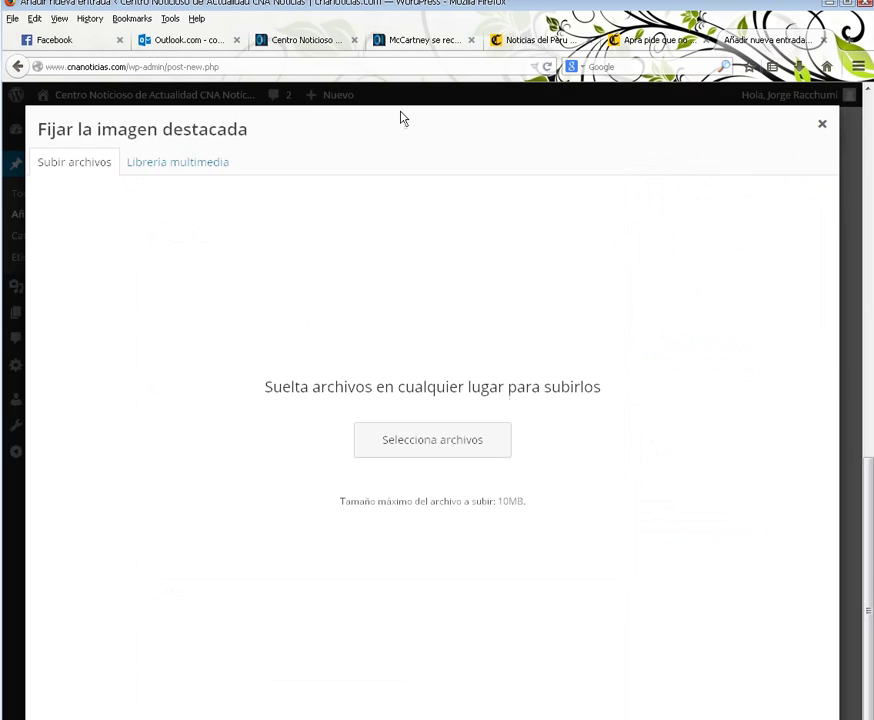
left_click(204, 174)
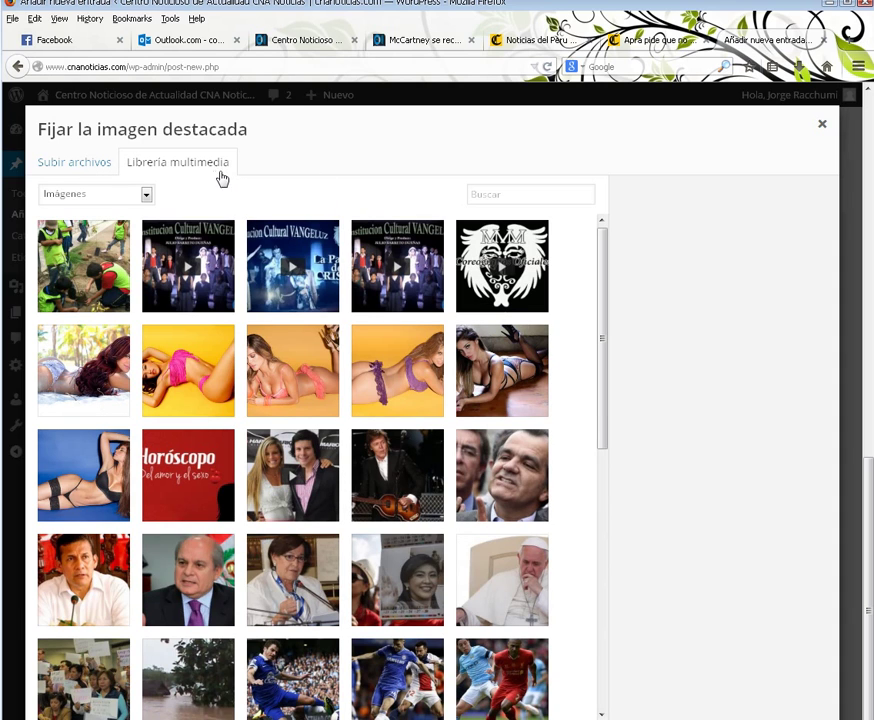
scroll(427, 455, "down", 7)
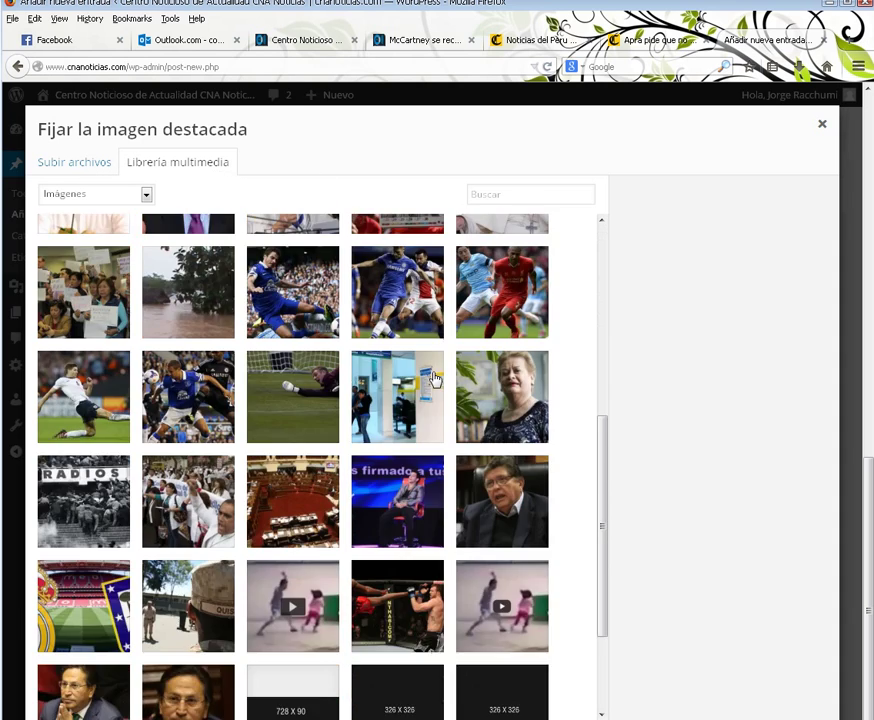
scroll(433, 380, "up", 1)
scroll(433, 378, "down", 3)
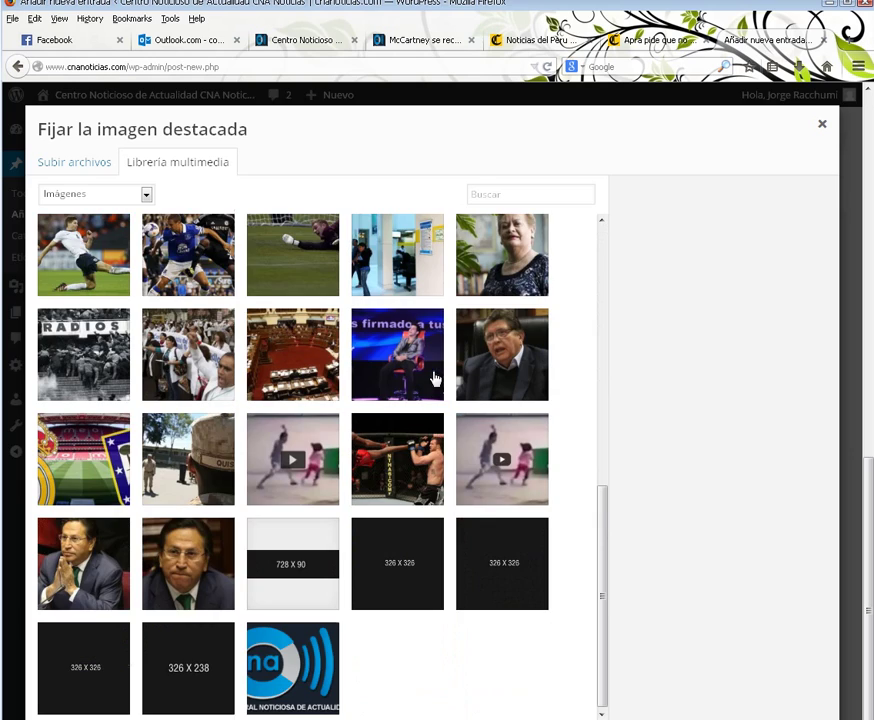
- Upload noticia-jueves.jpg from the publicaciones folder on the desktop and assign it as the post's featured image
left_click(80, 163)
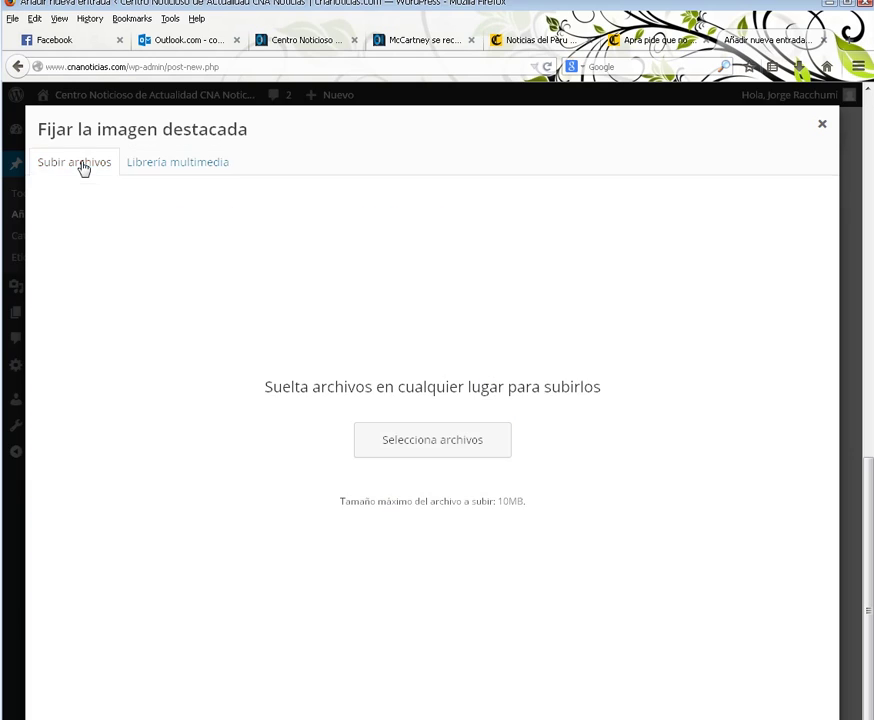
left_click(462, 439)
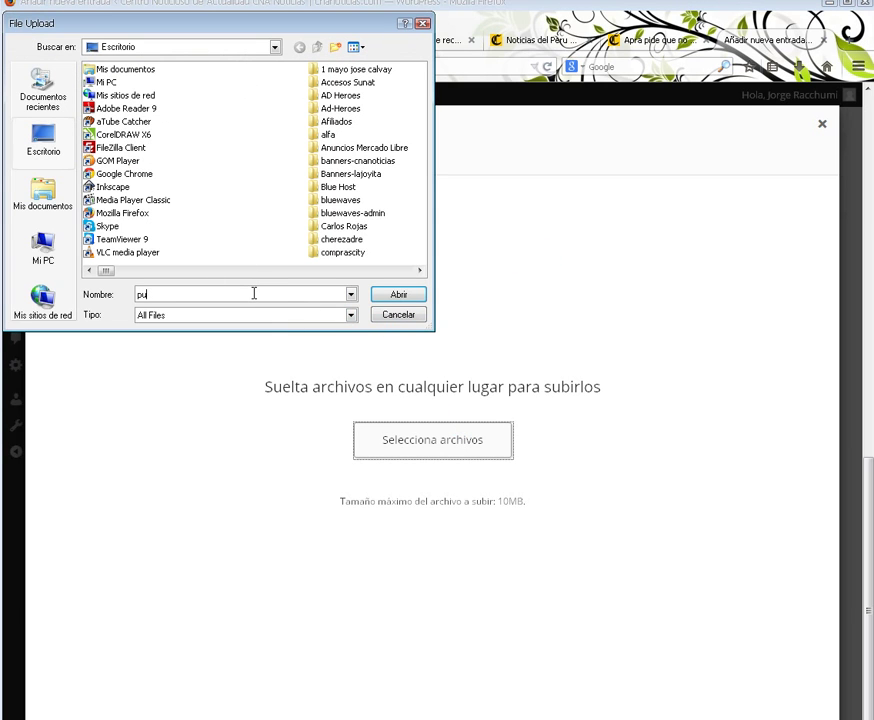
type("publicac")
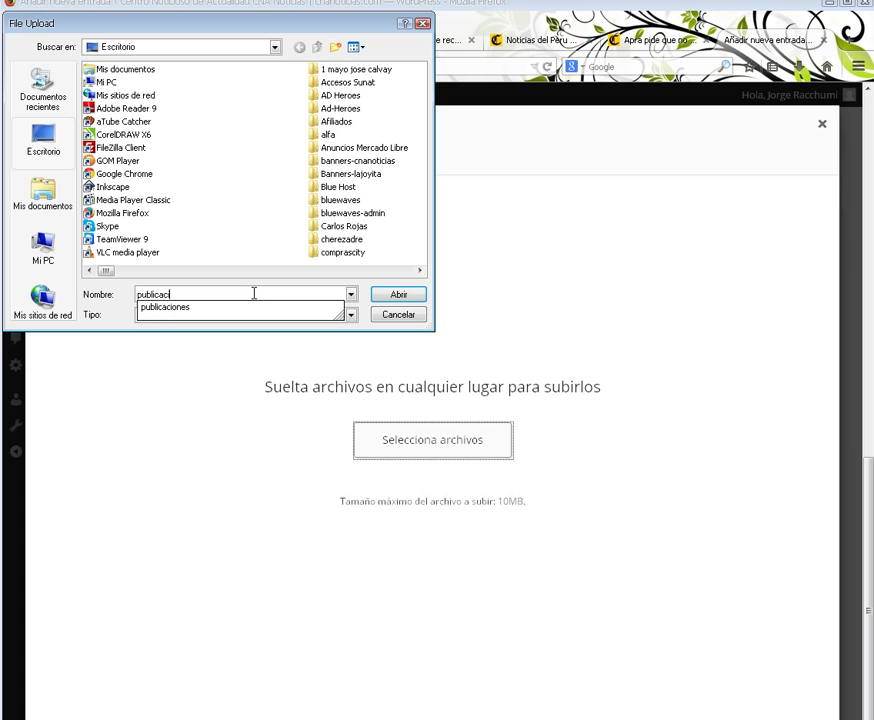
type("iones")
key("Return")
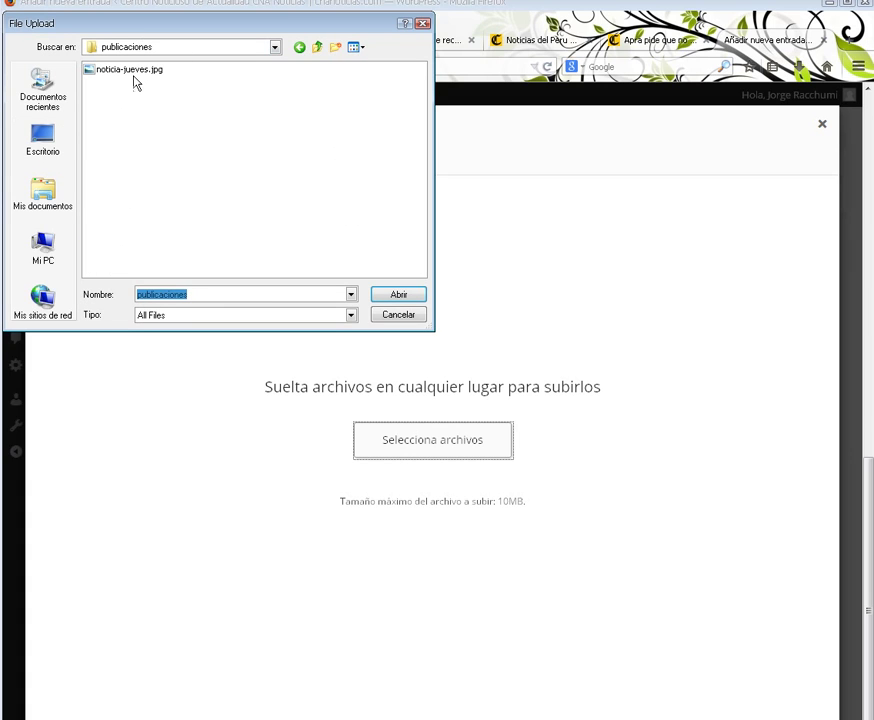
left_click(142, 70)
left_click(398, 294)
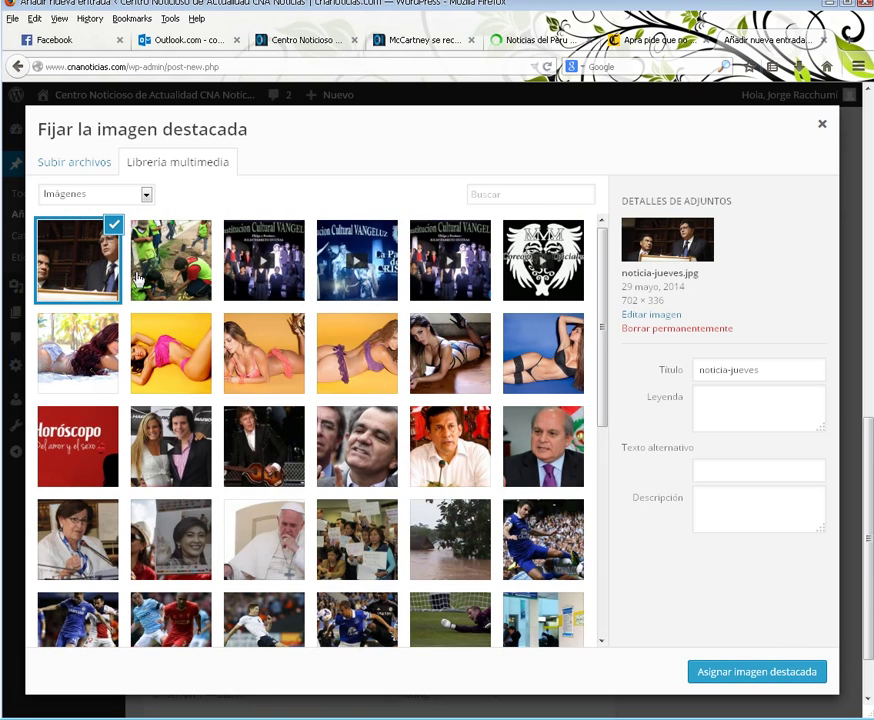
left_click(771, 678)
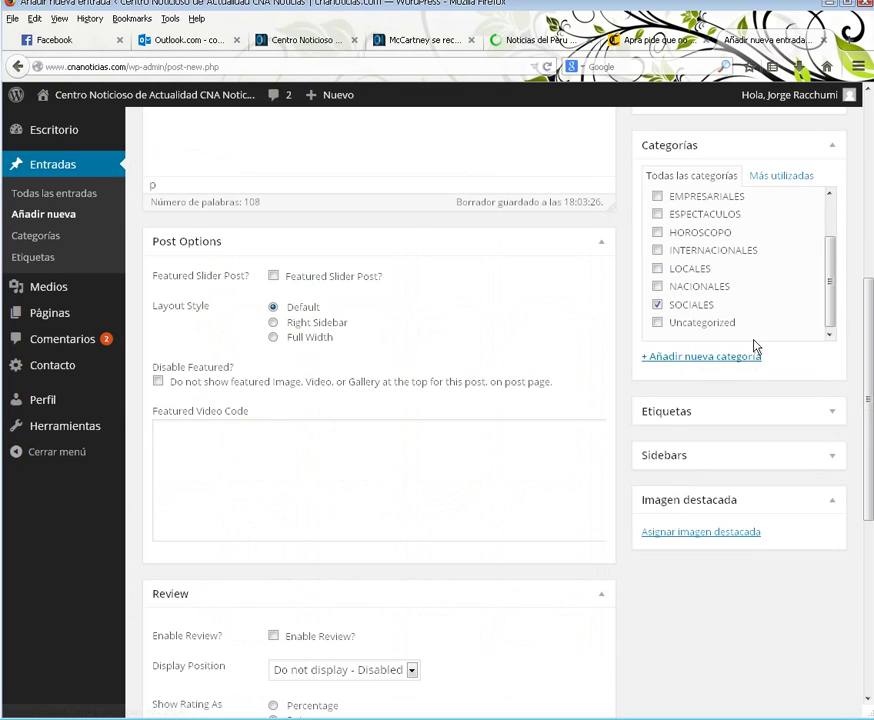
- Publish the post and check its publication notice in the editor
scroll(790, 520, "up", 8)
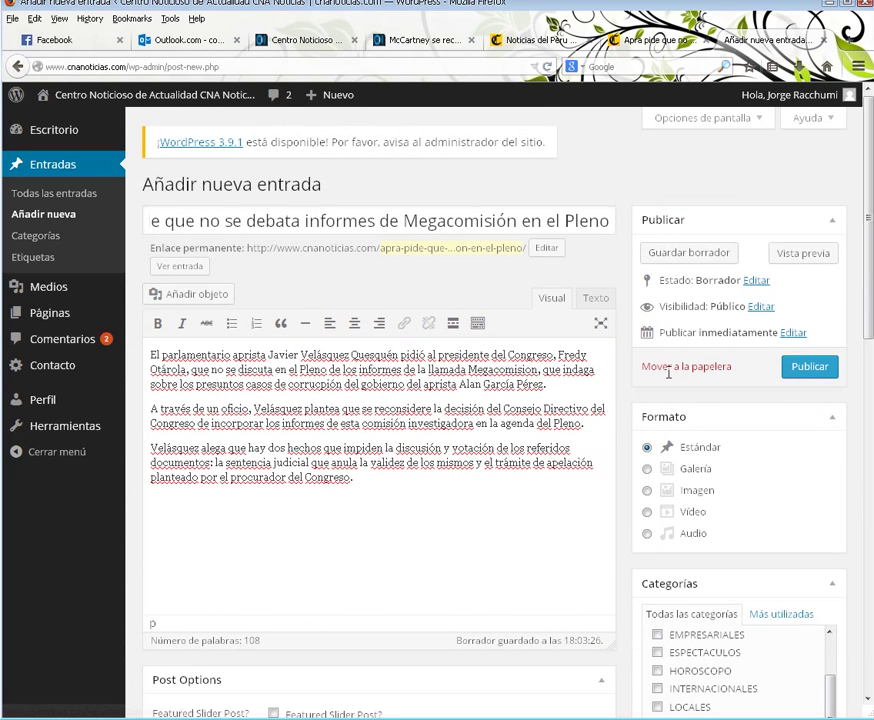
left_click(810, 367)
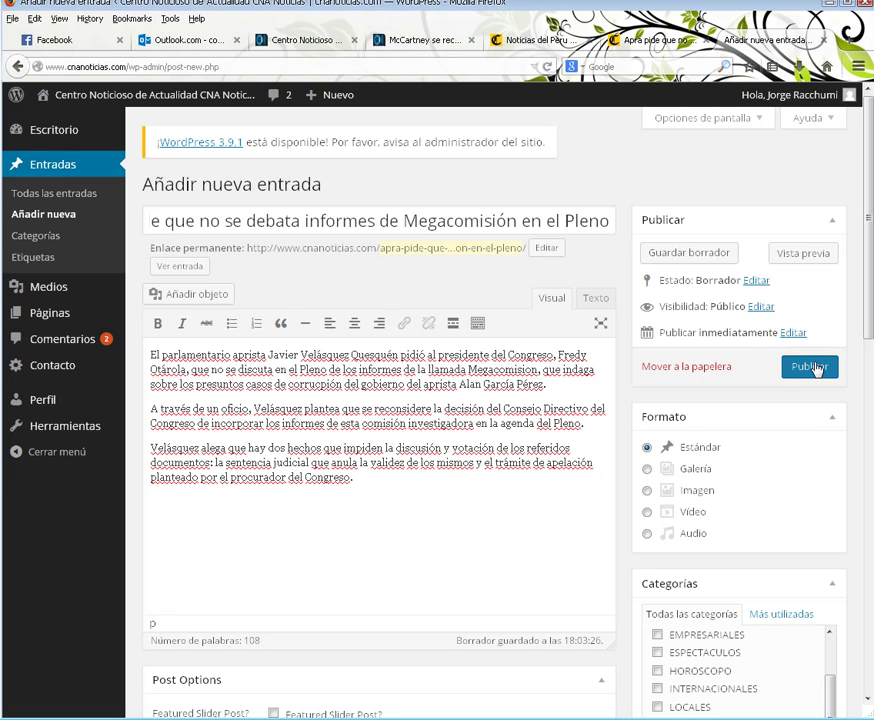
left_click(300, 40)
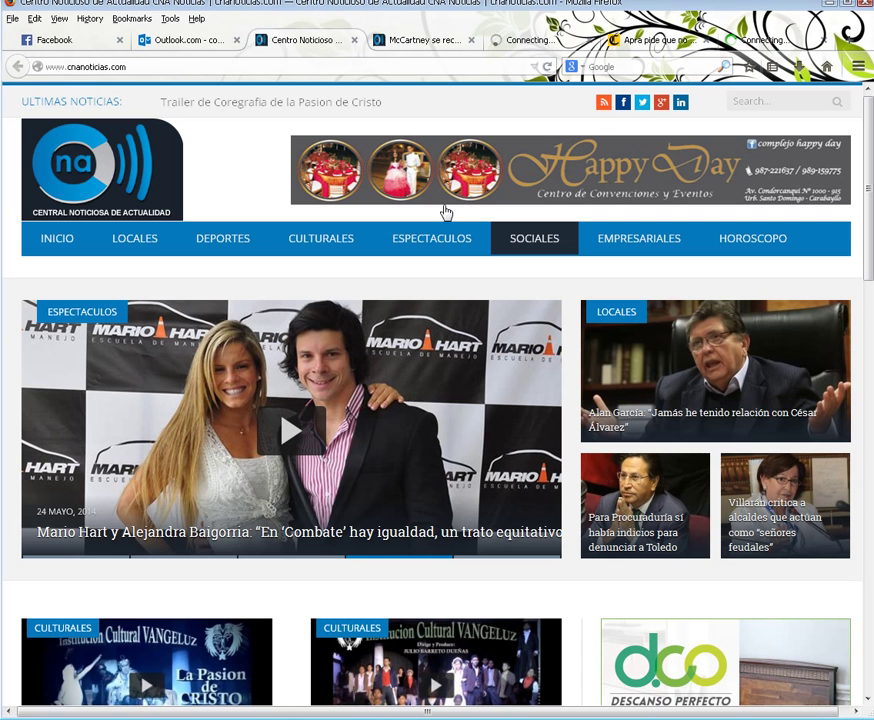
left_click(530, 40)
left_click(755, 42)
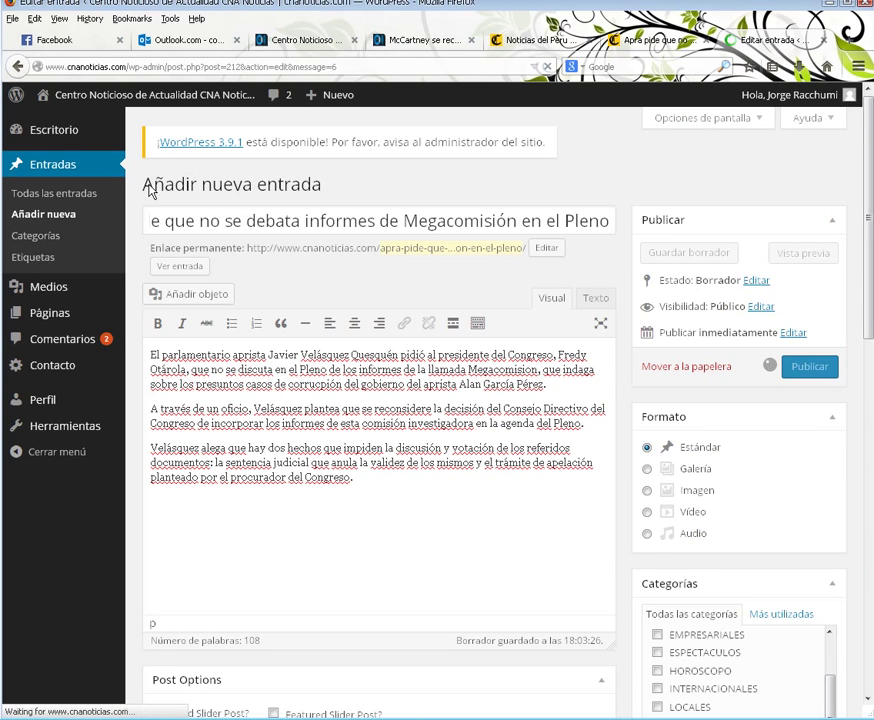
left_click_drag(155, 219, 341, 197)
- Reload the CNA news home page and check how the new article appears in the slider and the news list
left_click(290, 40)
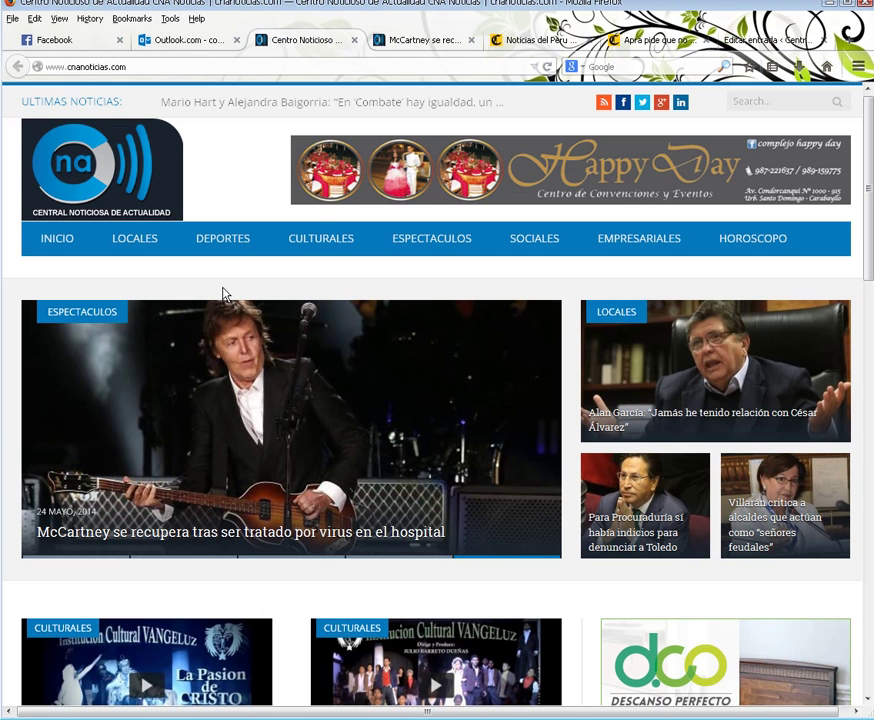
key("F5")
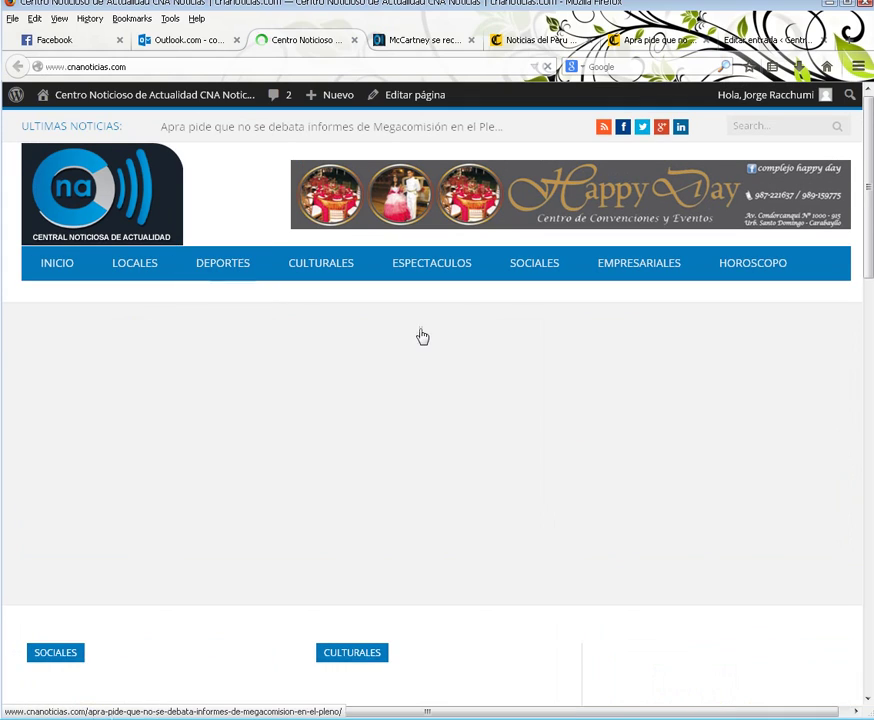
scroll(350, 363, "down", 4)
scroll(400, 260, "up", 2)
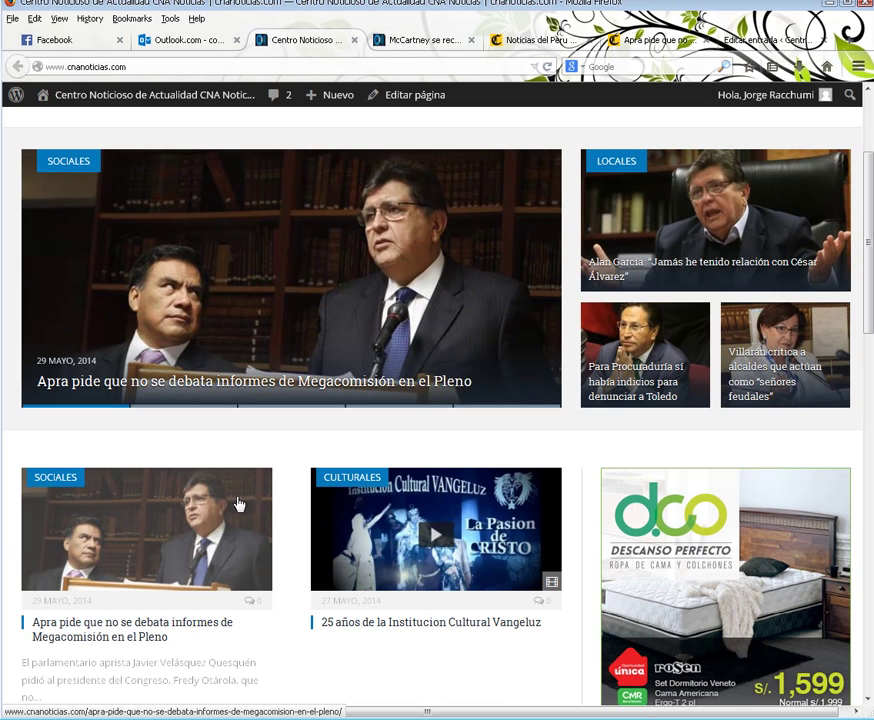
scroll(205, 529, "down", 2)
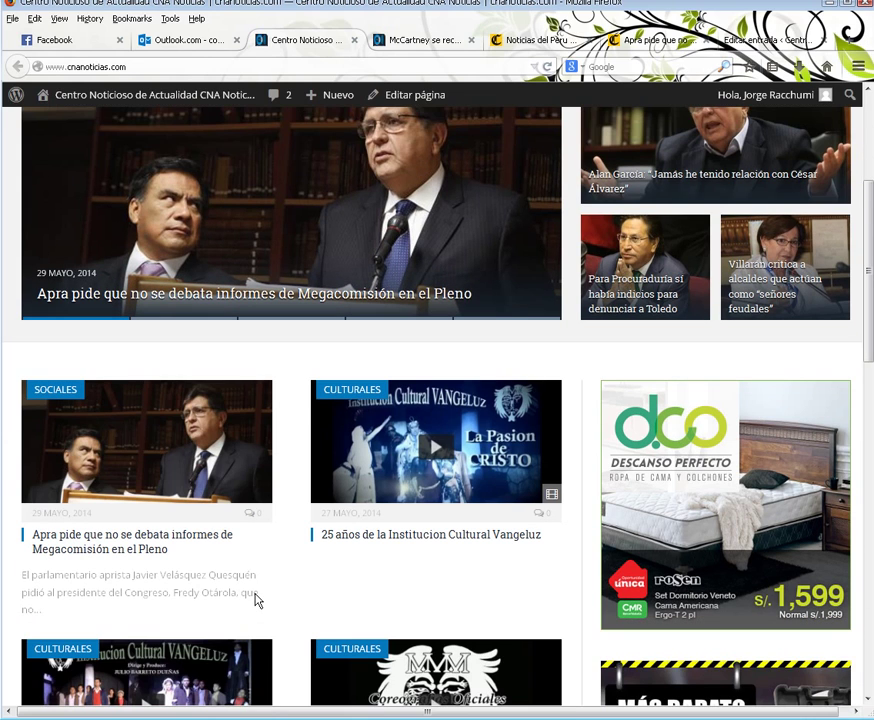
scroll(255, 600, "down", 4)
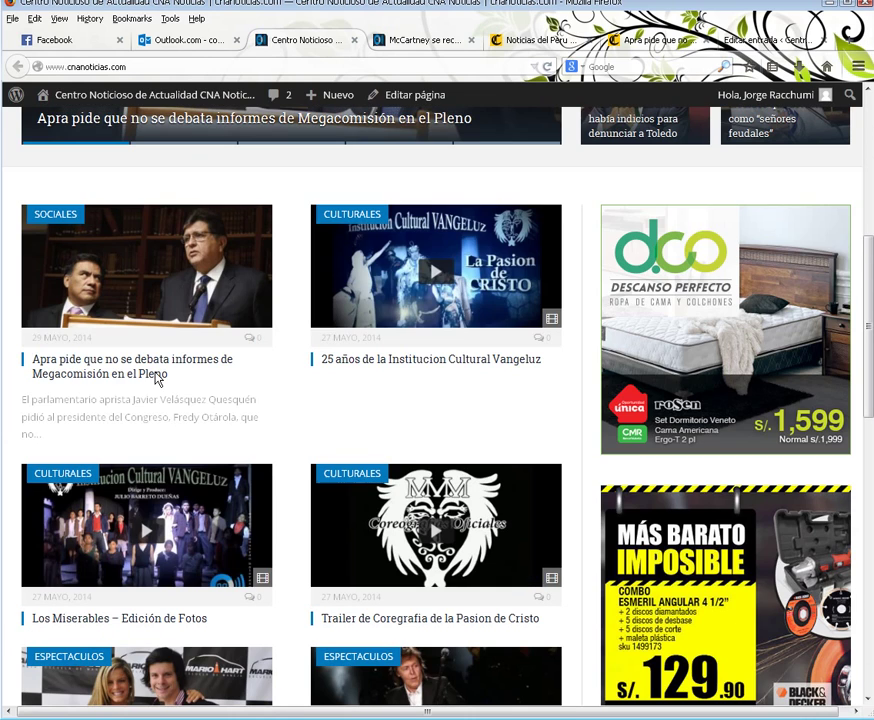
- Examine the date and month options for the post's publication date in the editor, and cancel without changing them
key("ctrl+9")
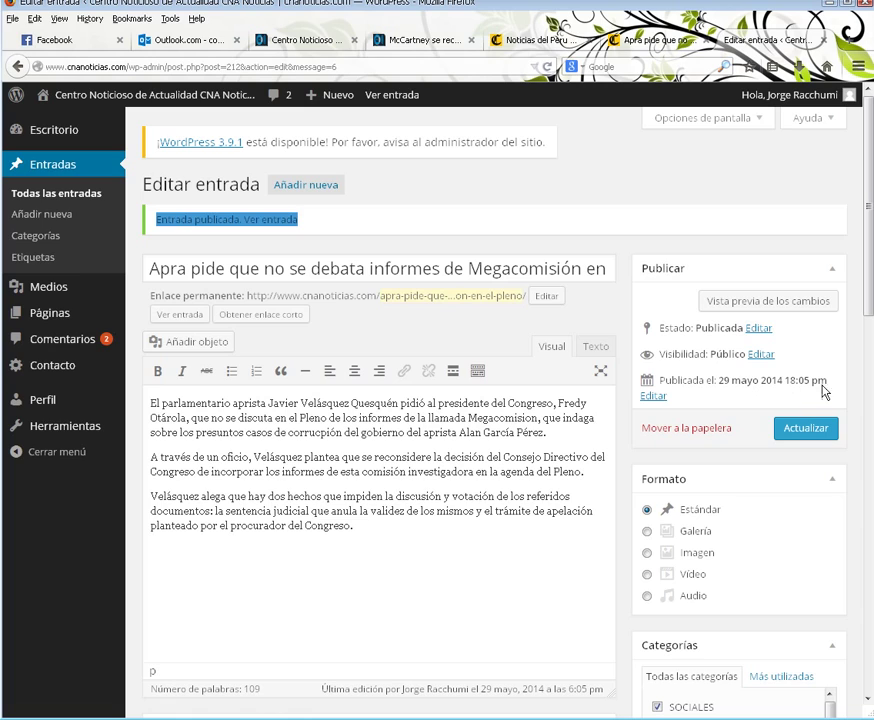
left_click(653, 396)
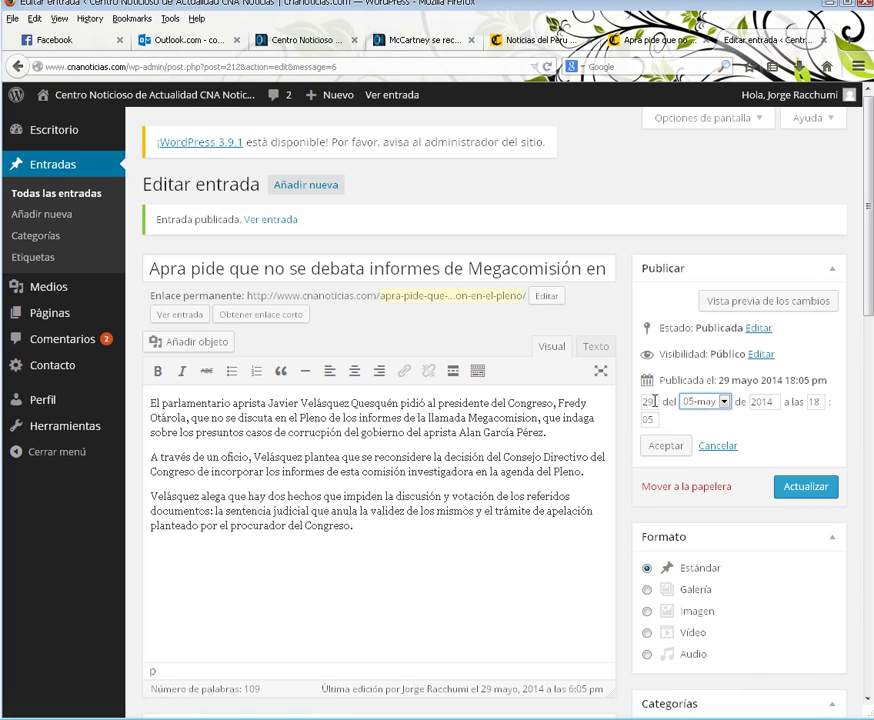
left_click(720, 402)
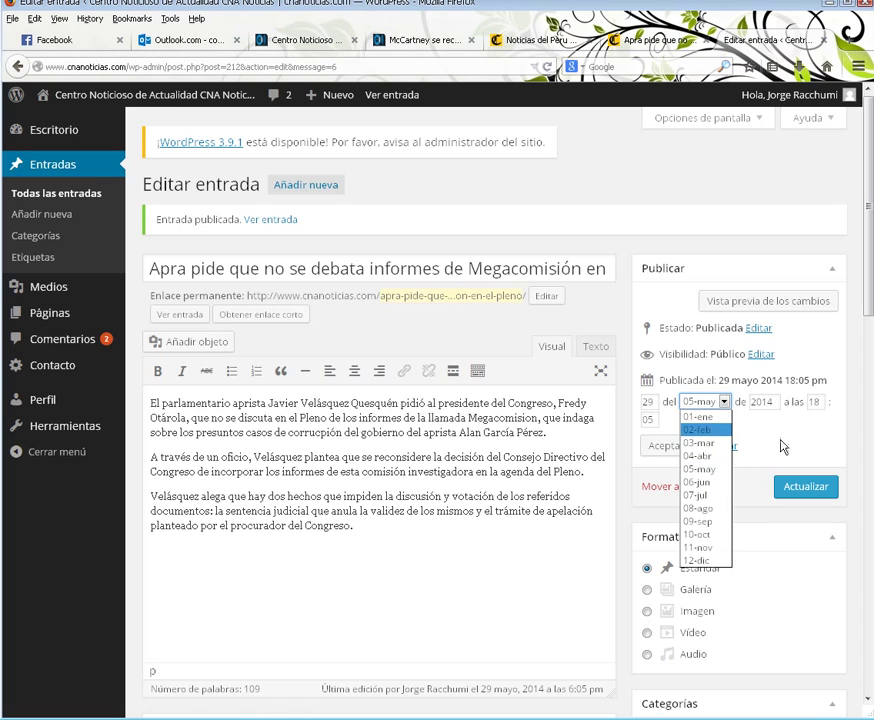
left_click(763, 463)
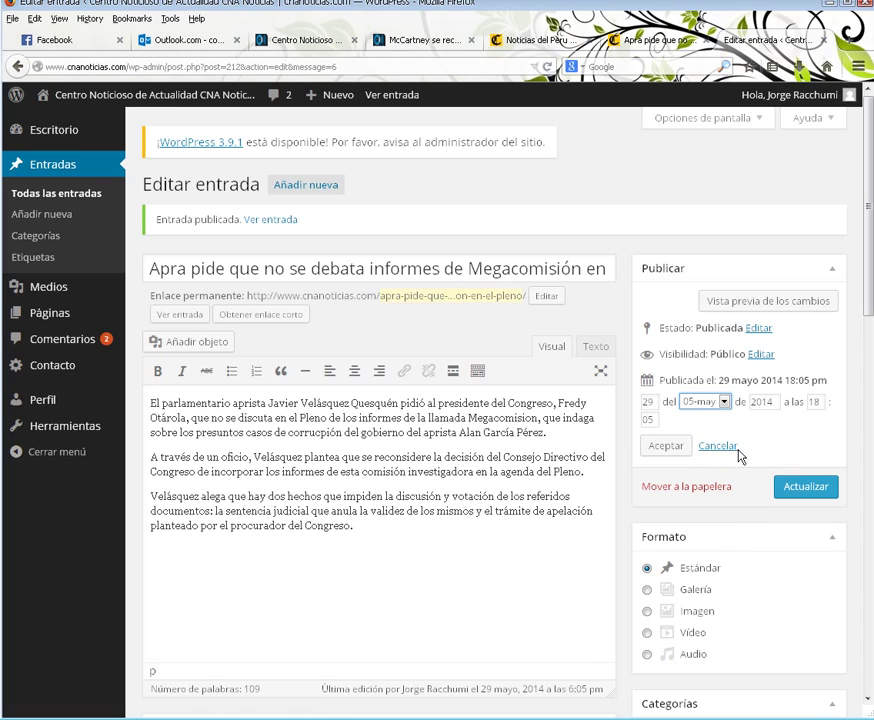
left_click(717, 446)
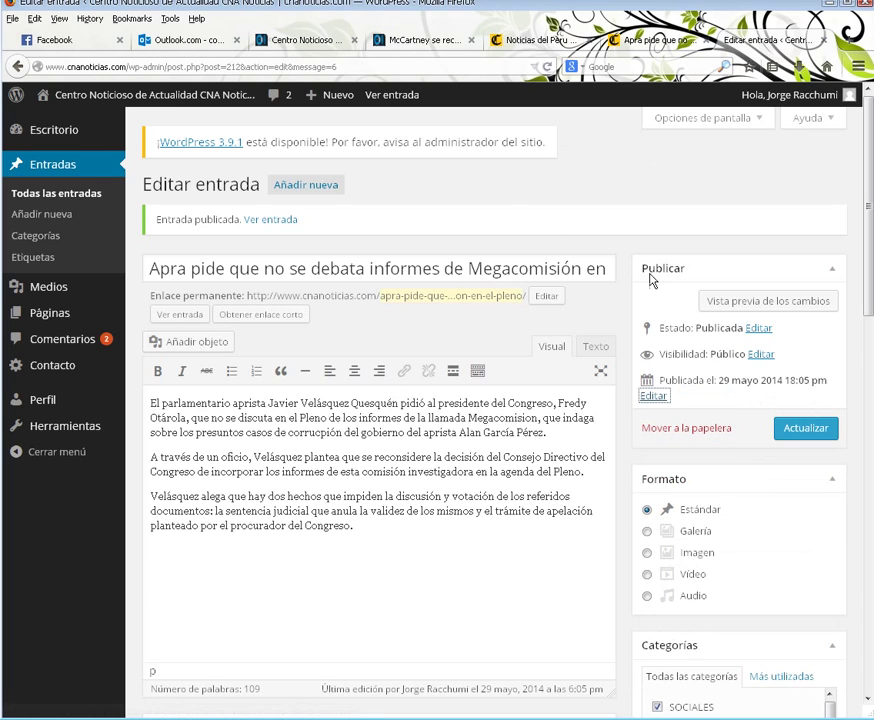
- Open the published Apra article from the CNA home page and examine its photo, title and body text
left_click(308, 42)
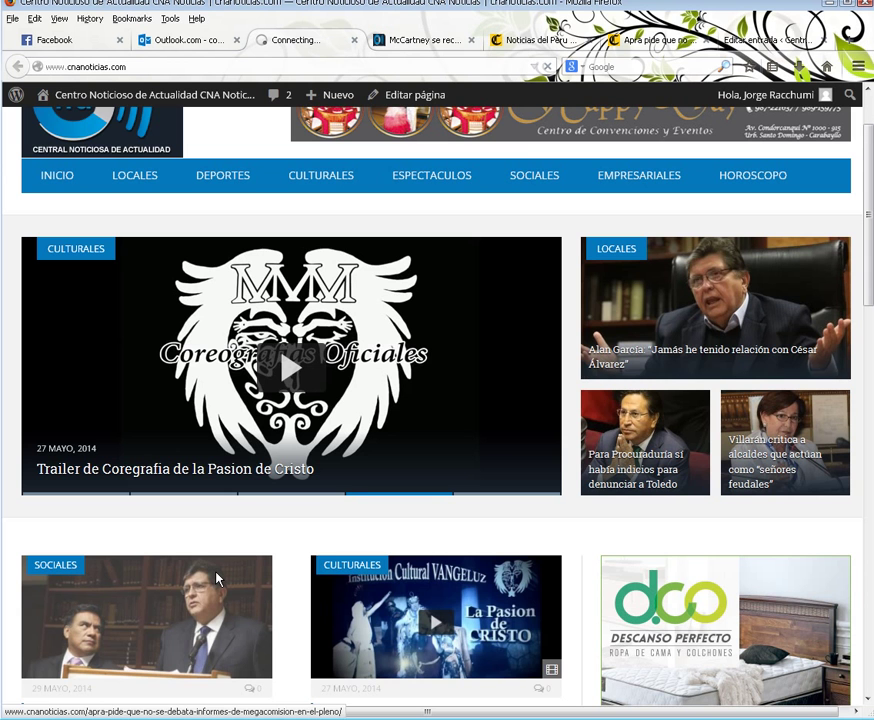
left_click(385, 40)
left_click(330, 40)
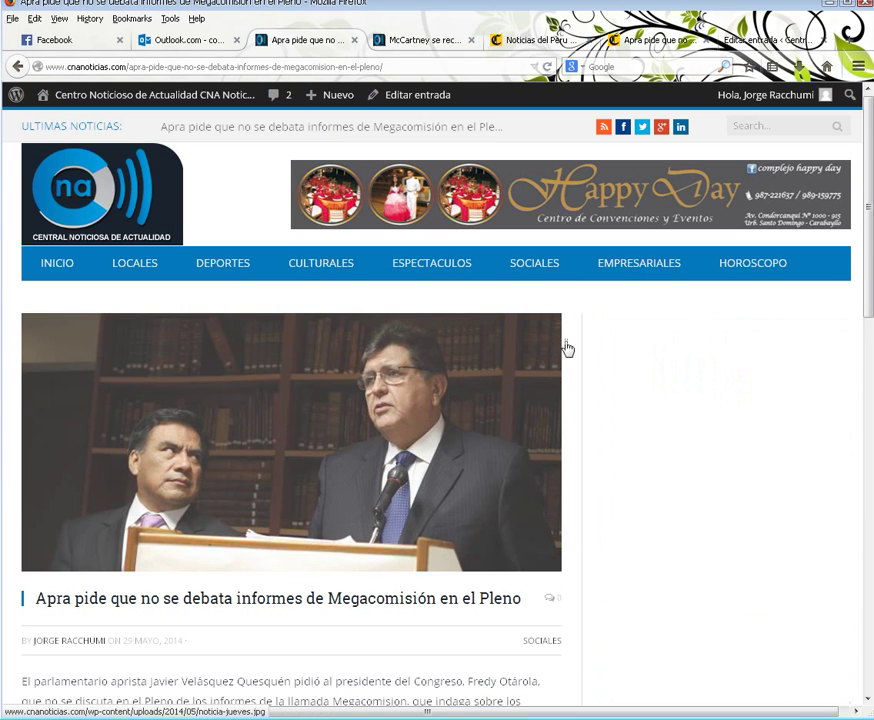
scroll(566, 347, "down", 3)
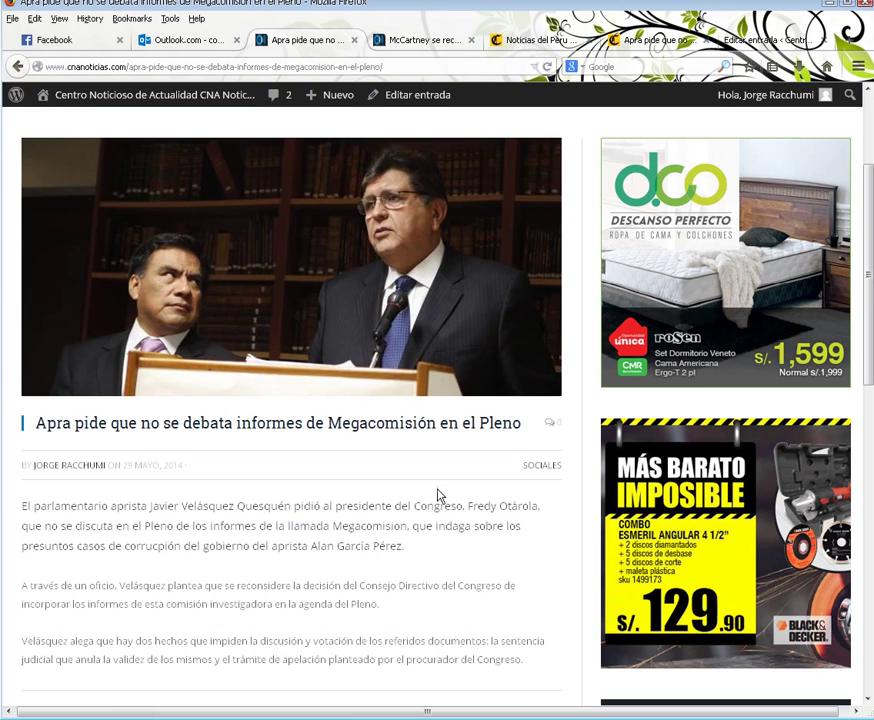